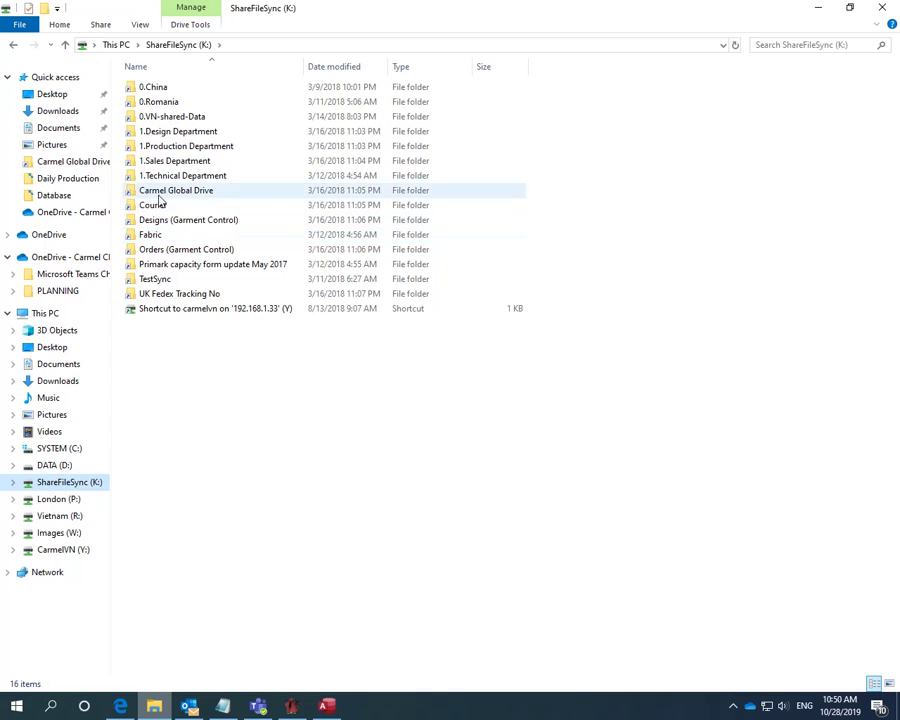
Open the Database folder located inside the planner's personal folder on Carmel Global Drive
double_click(160, 192)
left_click(152, 190)
double_click(152, 190)
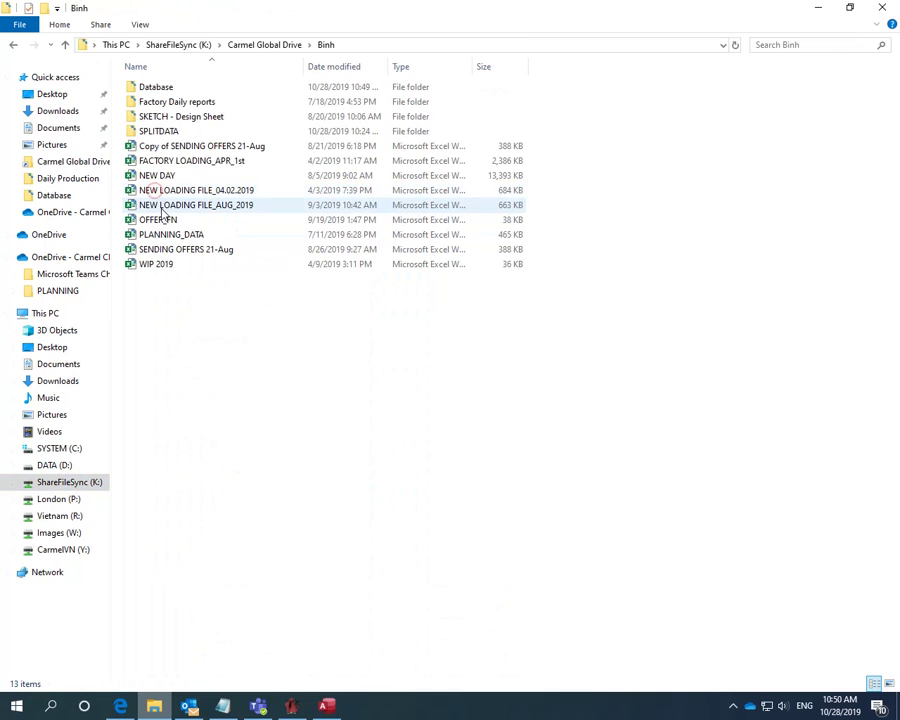
double_click(146, 88)
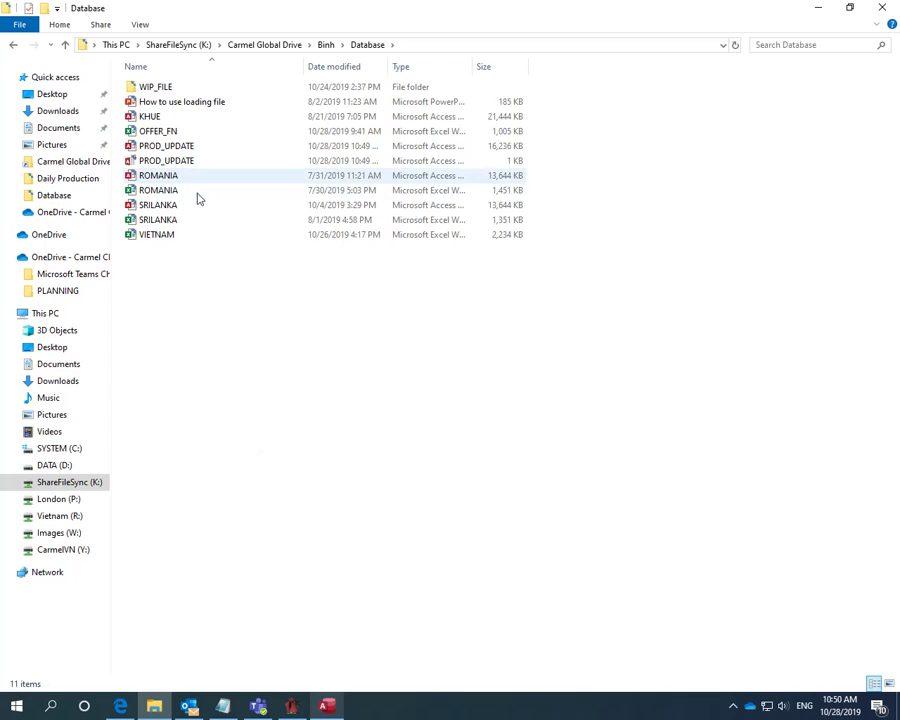
Open the UPDATED_FN form in Access and find the record whose FN matches the one copied from the 10:37 AM Teams message
left_click(330, 708)
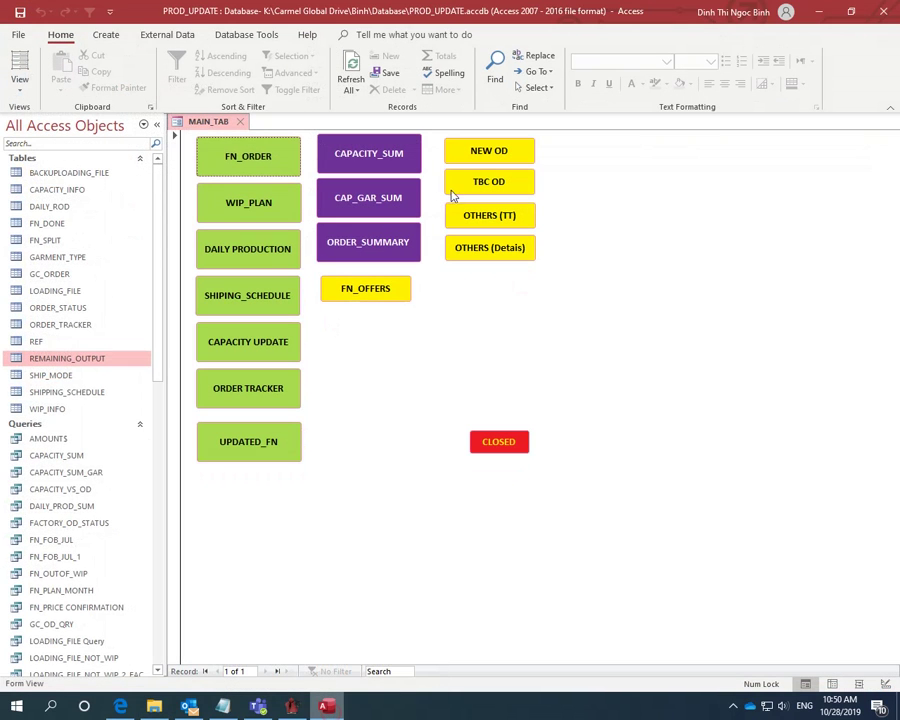
left_click(258, 450)
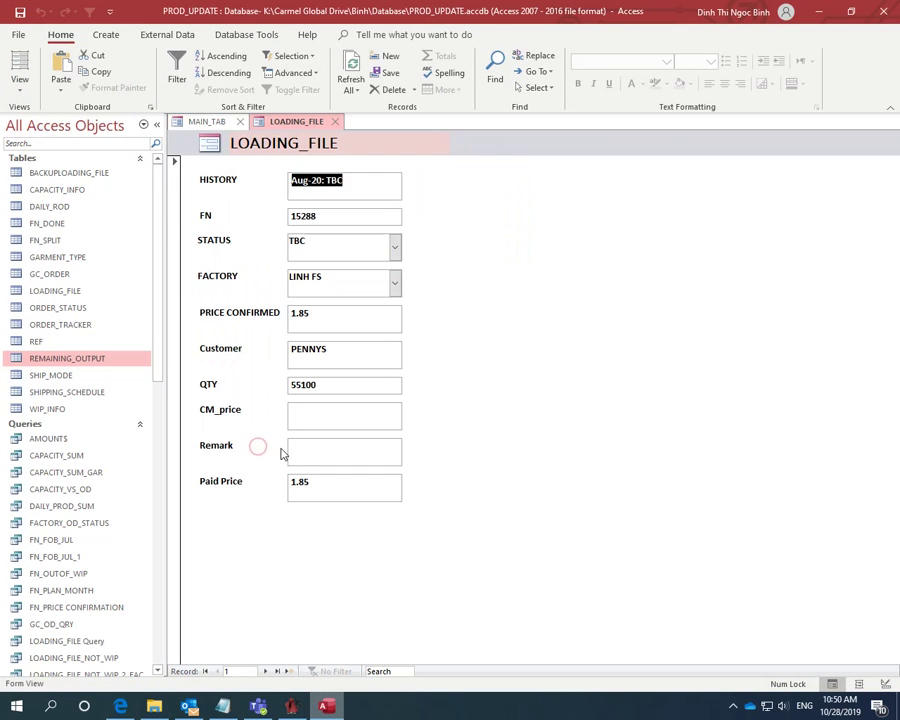
left_click(259, 705)
double_click(335, 574)
right_click(335, 576)
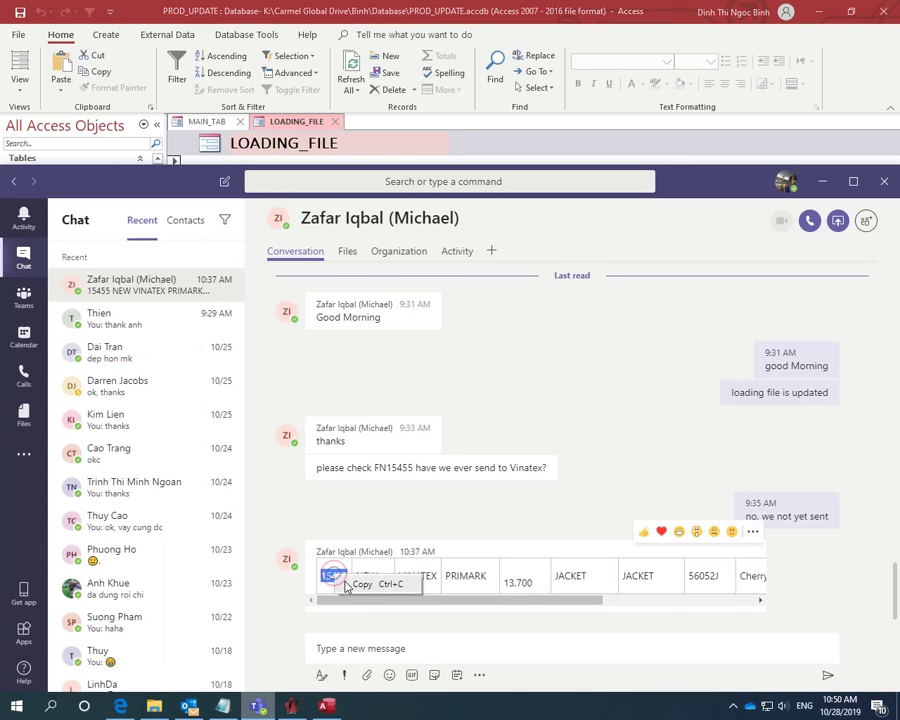
left_click(352, 582)
left_click(323, 707)
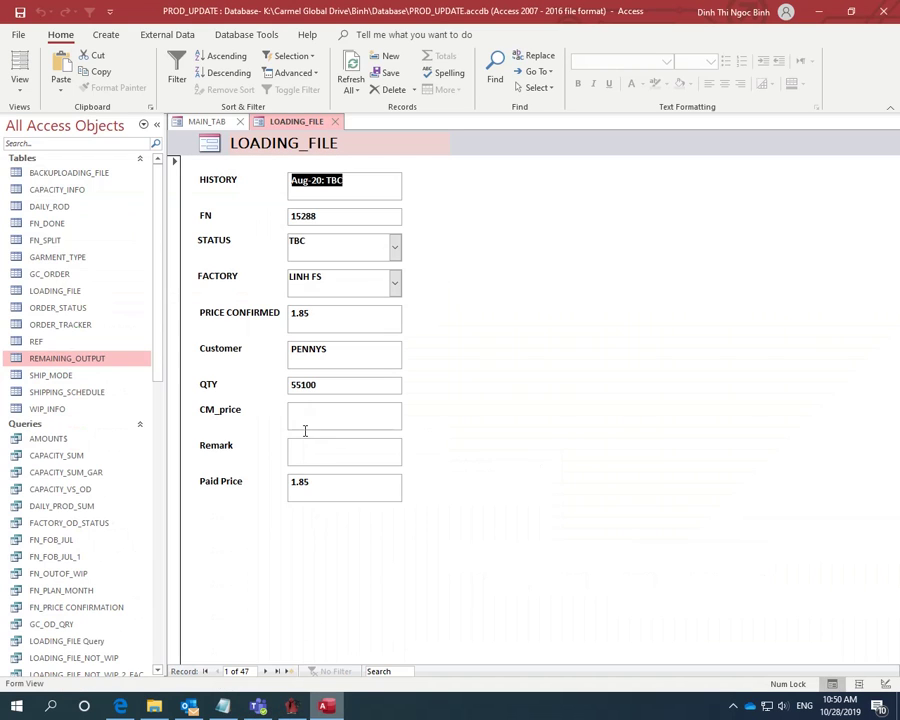
right_click(399, 673)
left_click(414, 628)
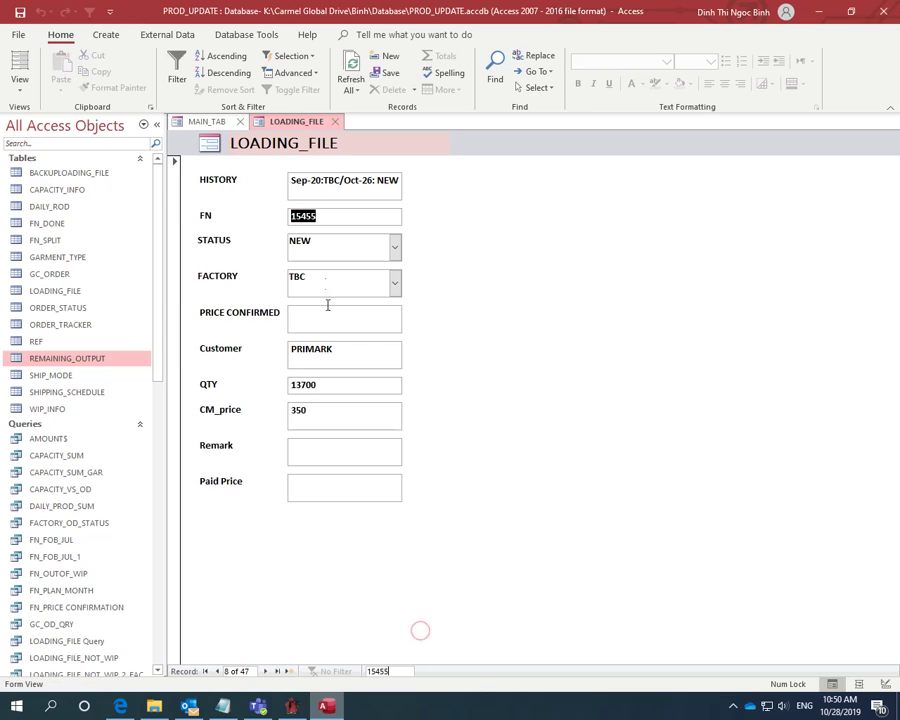
Set the record's STATUS to SENDING and its FACTORY to VINATEX
left_click(396, 248)
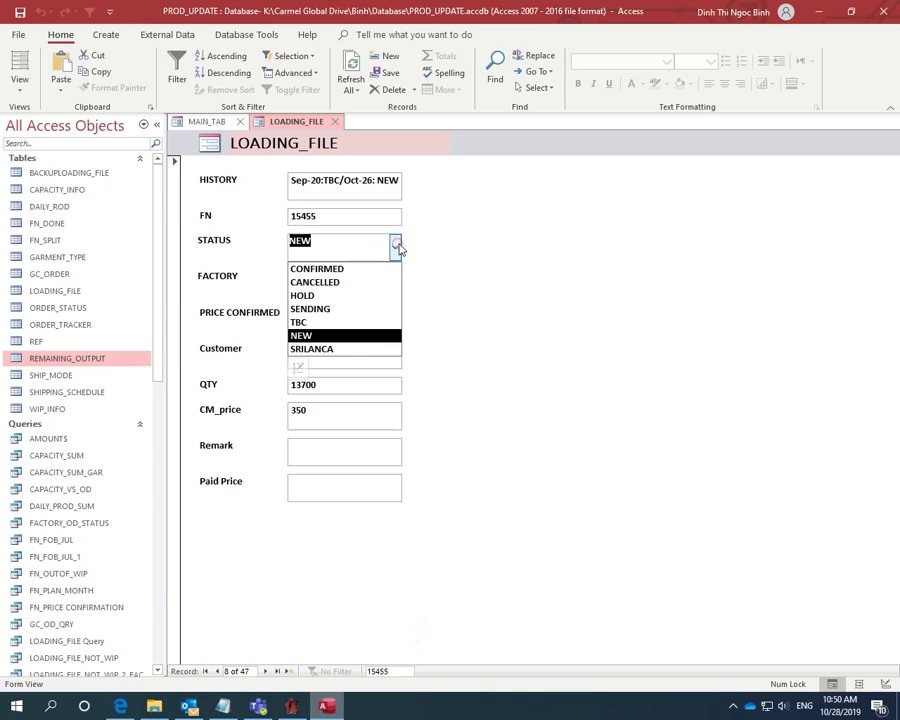
left_click(323, 311)
left_click(395, 284)
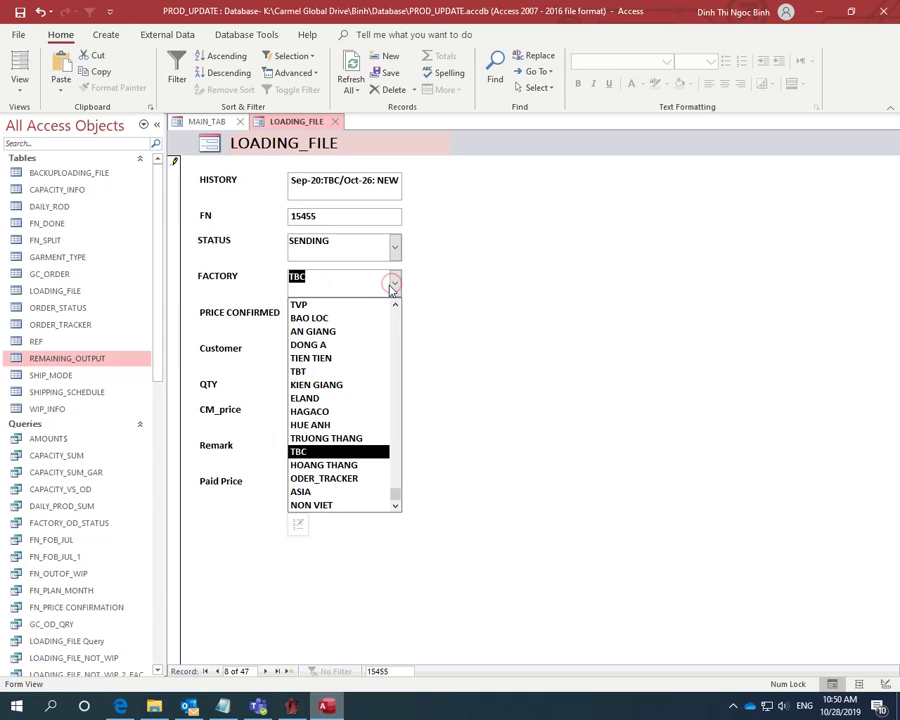
scroll(330, 440, "up", 2)
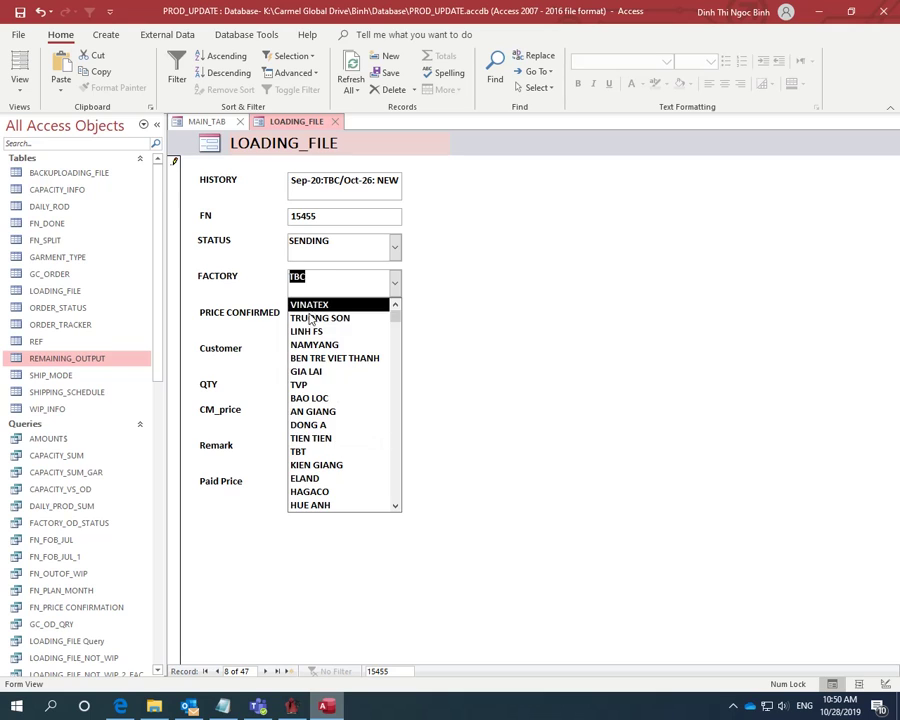
left_click(310, 305)
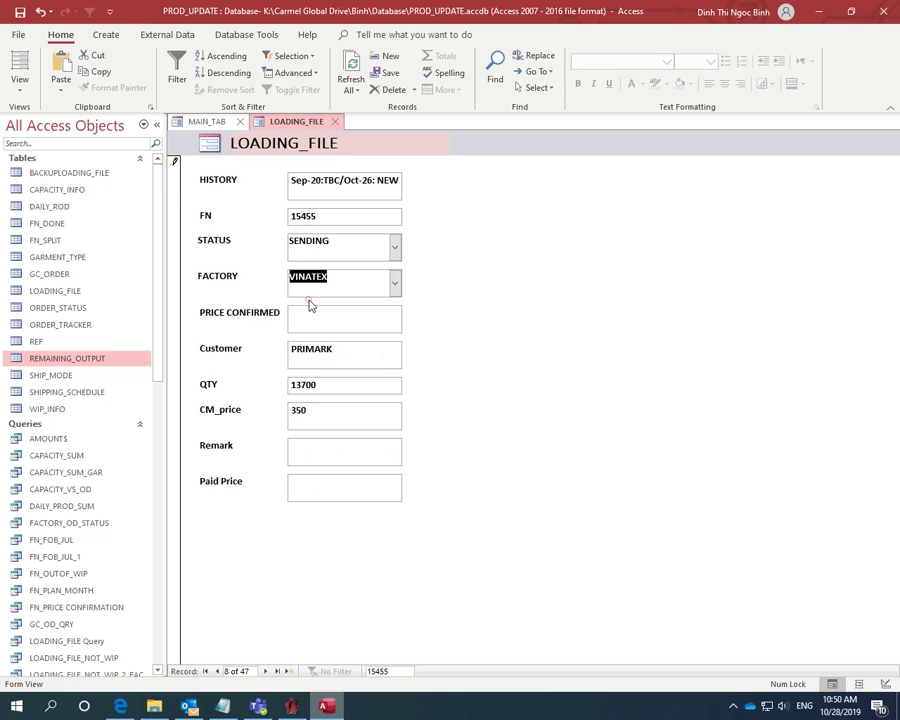
Copy the price 3.4 from the Teams message table into the record's PRICE CONFIRMED field in Access
left_click(258, 706)
left_click_drag(488, 602, 743, 602)
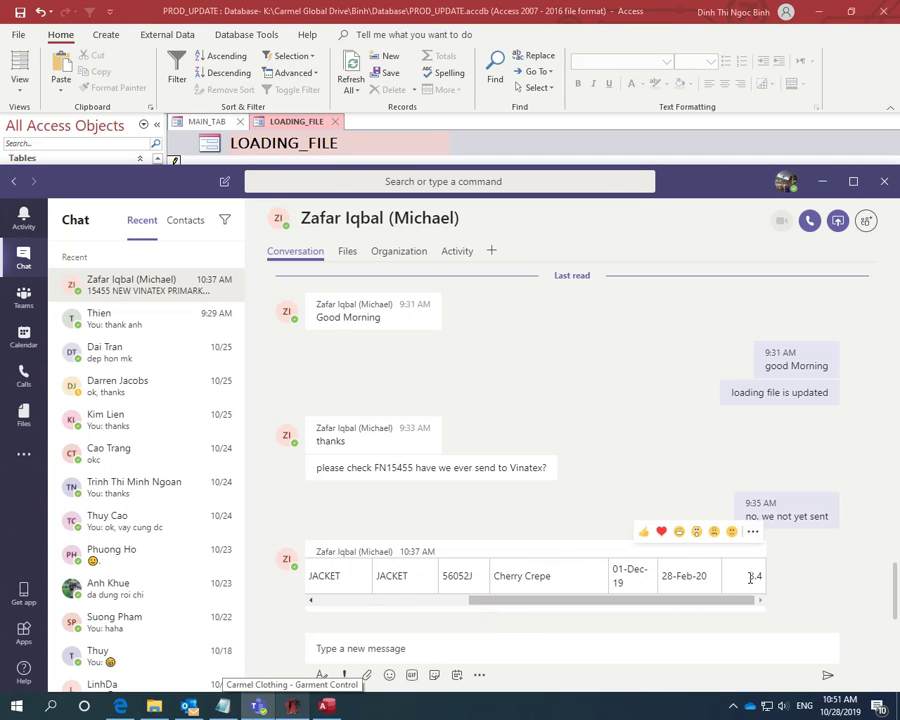
right_click(752, 576)
left_click(768, 580)
key("alt+Tab")
right_click(329, 311)
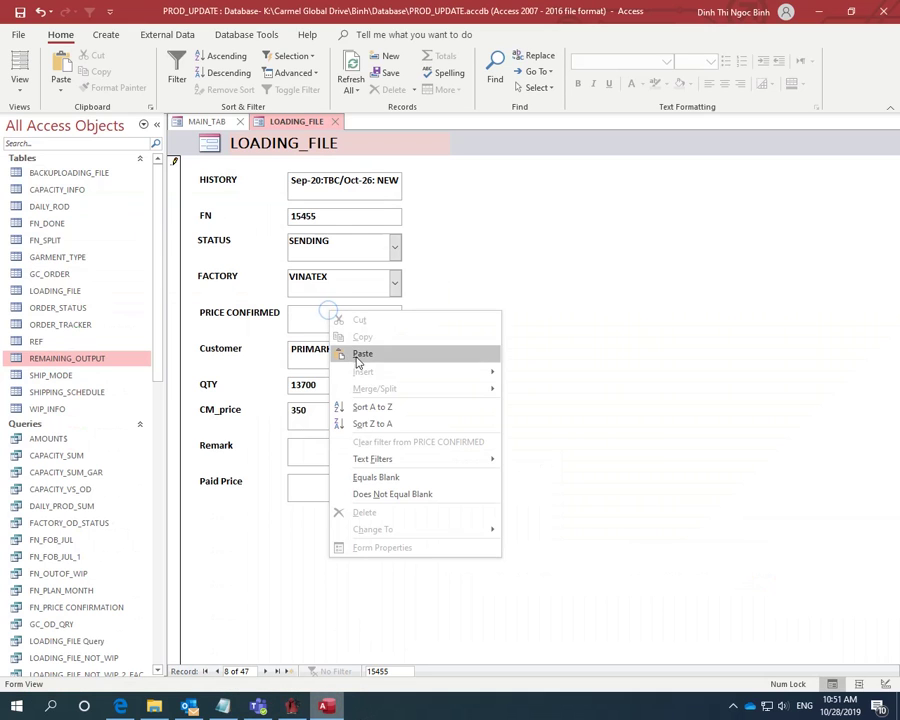
left_click(355, 355)
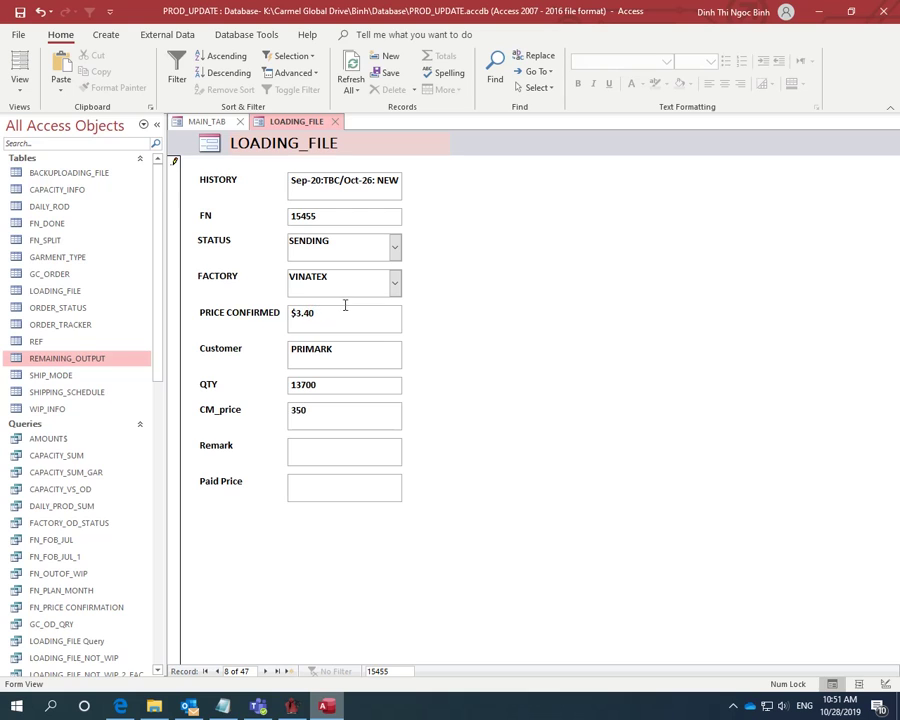
Close the LOADING_FILE form and return to MAIN_TAB
right_click(306, 122)
left_click(306, 122)
right_click(306, 123)
left_click(314, 148)
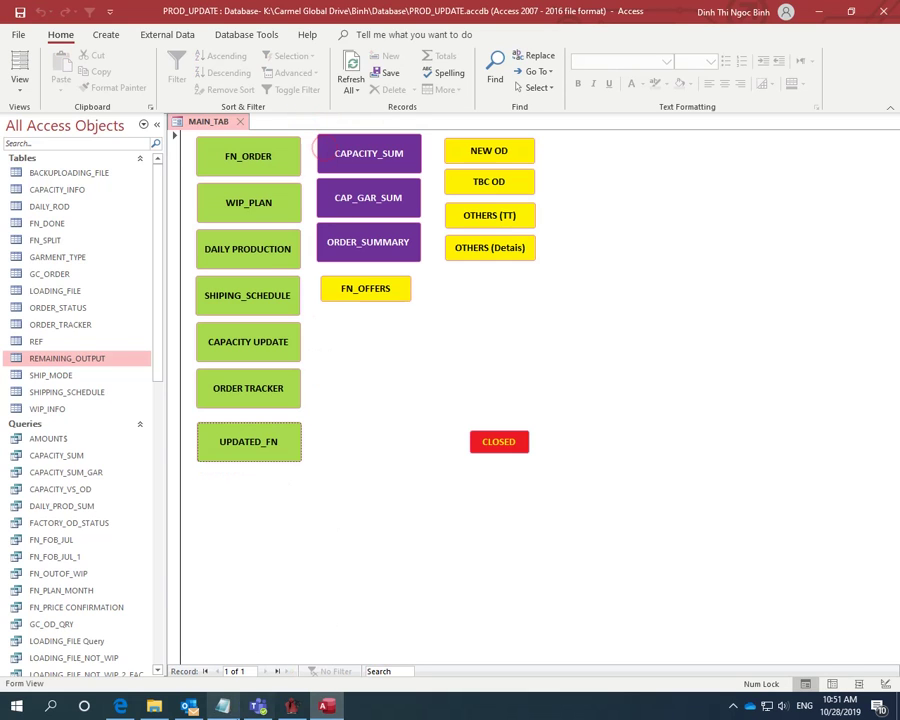
Switch to the Database folder in File Explorer and open the OFFER_FN Excel workbook
left_click(150, 708)
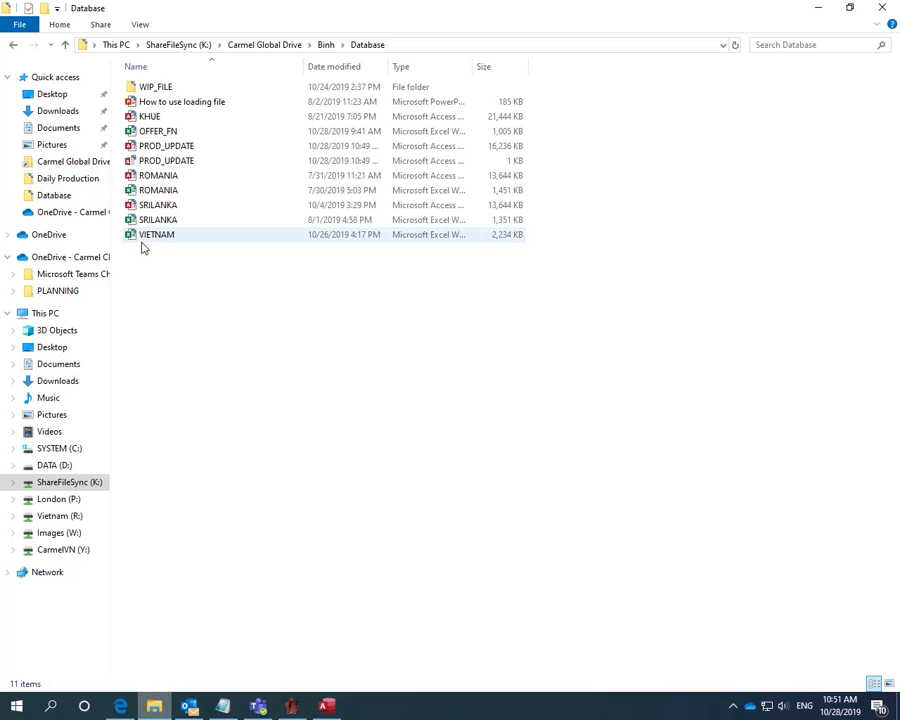
double_click(157, 132)
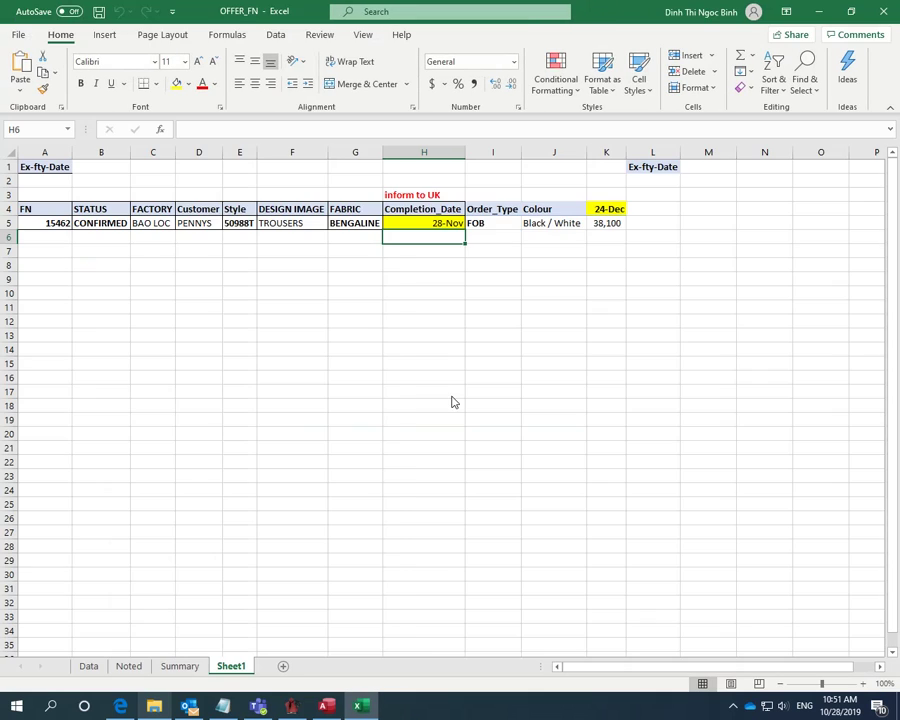
left_click(271, 424)
left_click(379, 372)
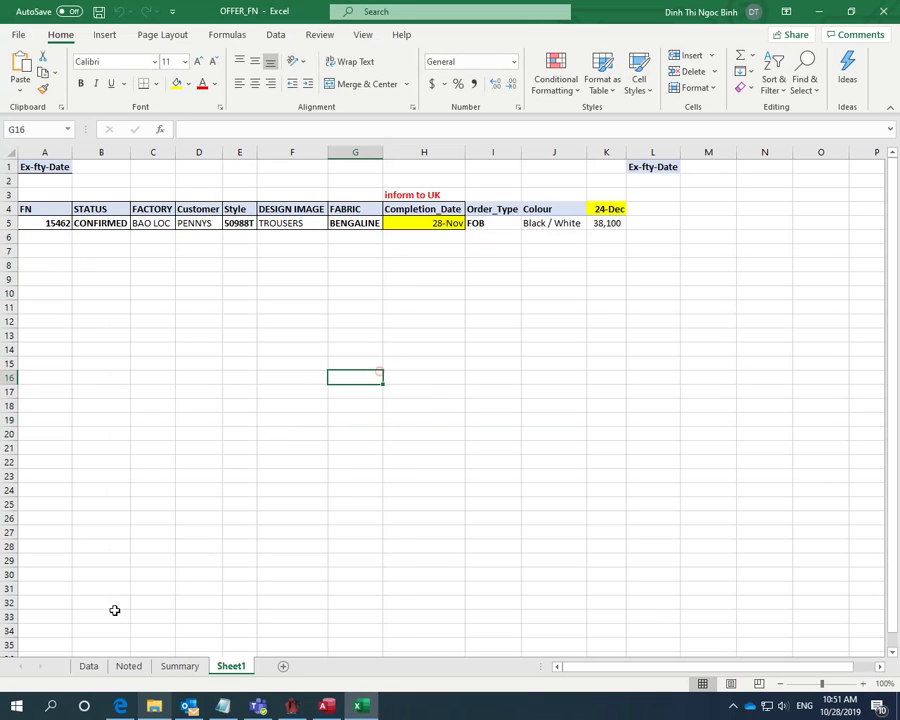
Refresh the query table on the Data sheet and save the workbook
left_click(89, 666)
left_click(171, 306)
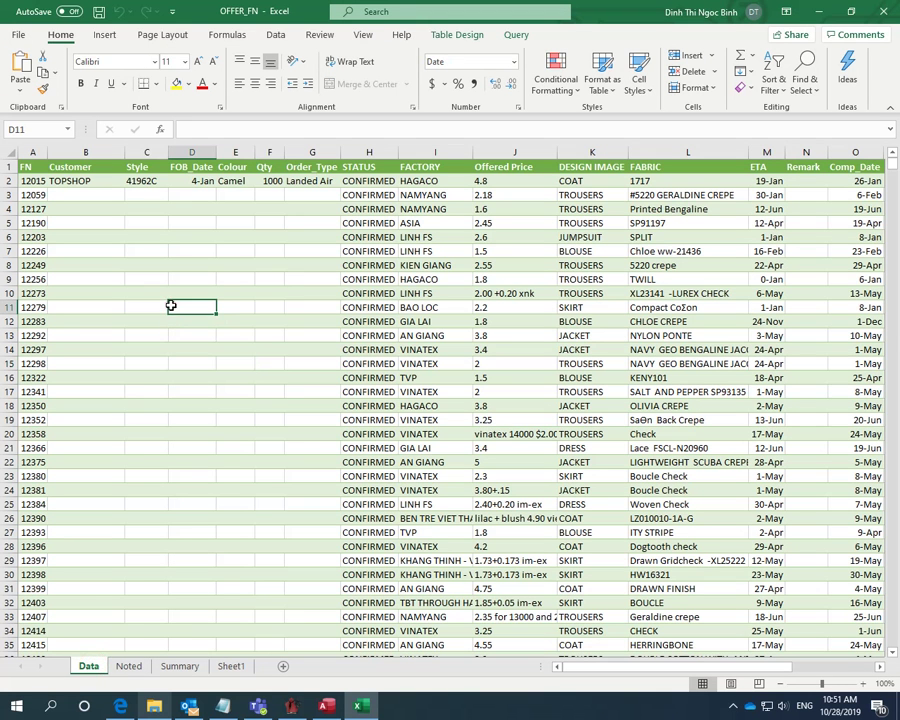
left_click(273, 35)
left_click(244, 90)
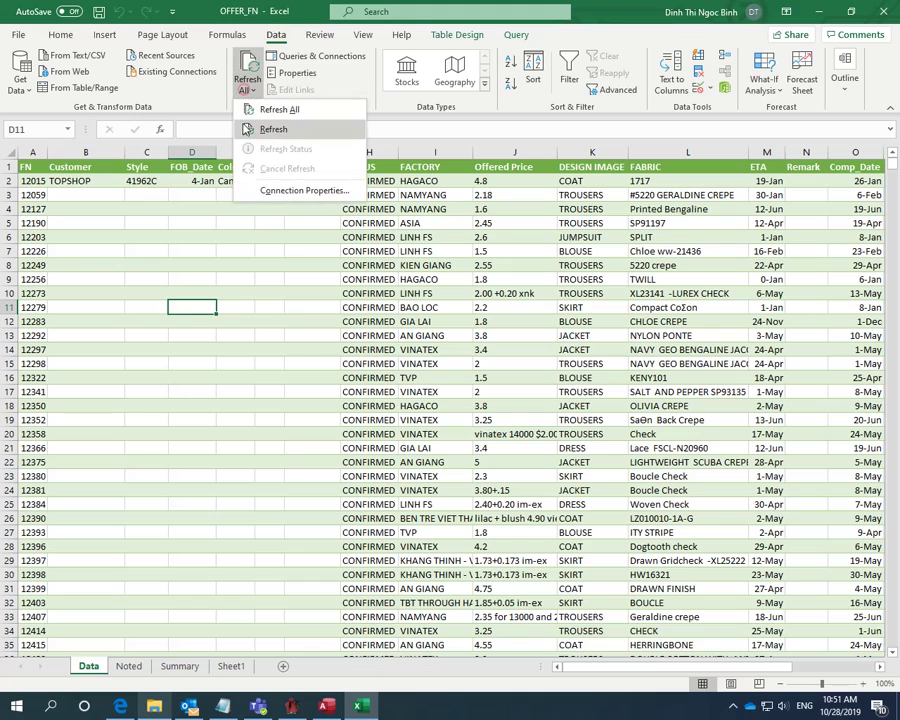
left_click(244, 90)
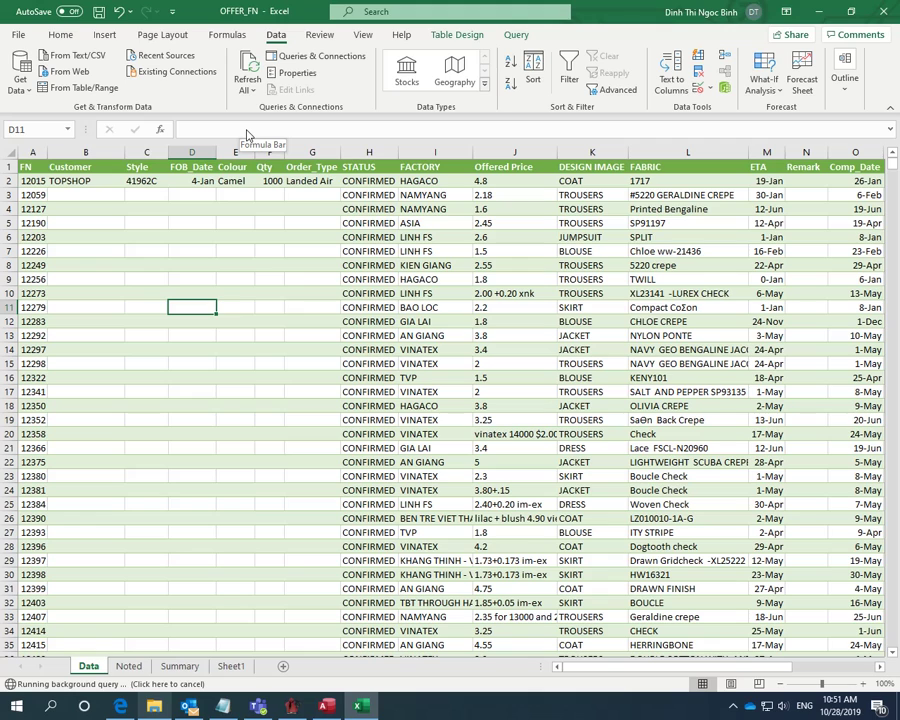
left_click(98, 13)
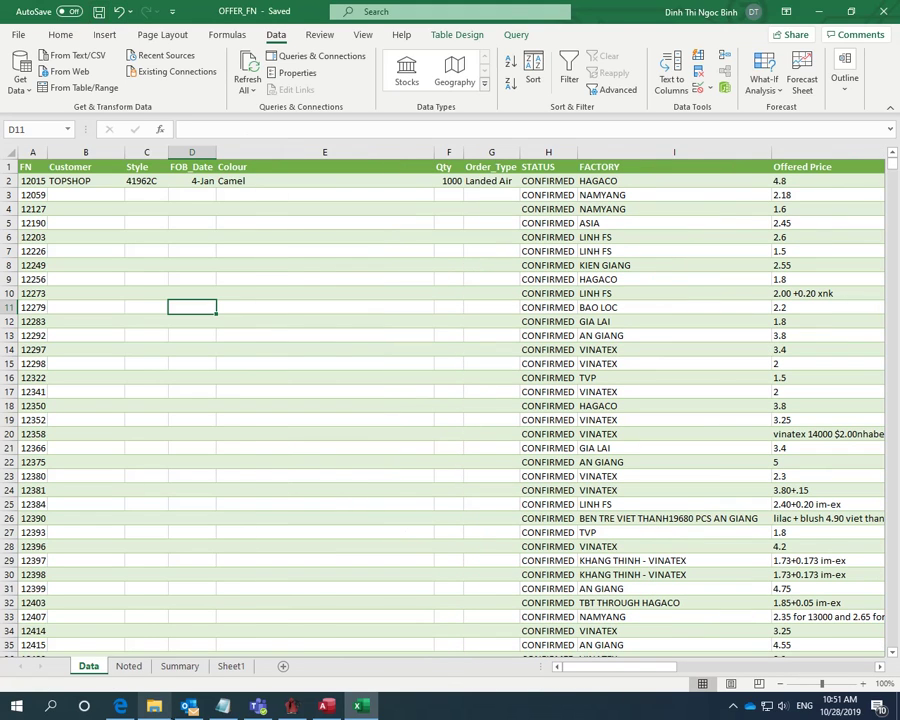
Replace cell A1 on the Noted sheet with the FN copied from the Teams message, pasted as text, and save the workbook
left_click(146, 600)
left_click(129, 666)
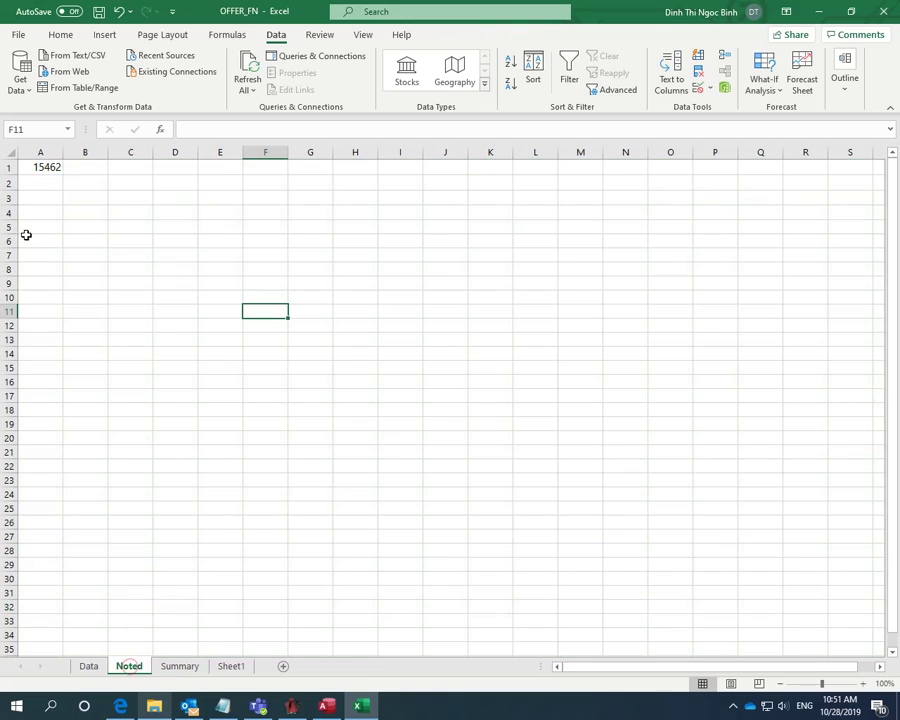
left_click(256, 706)
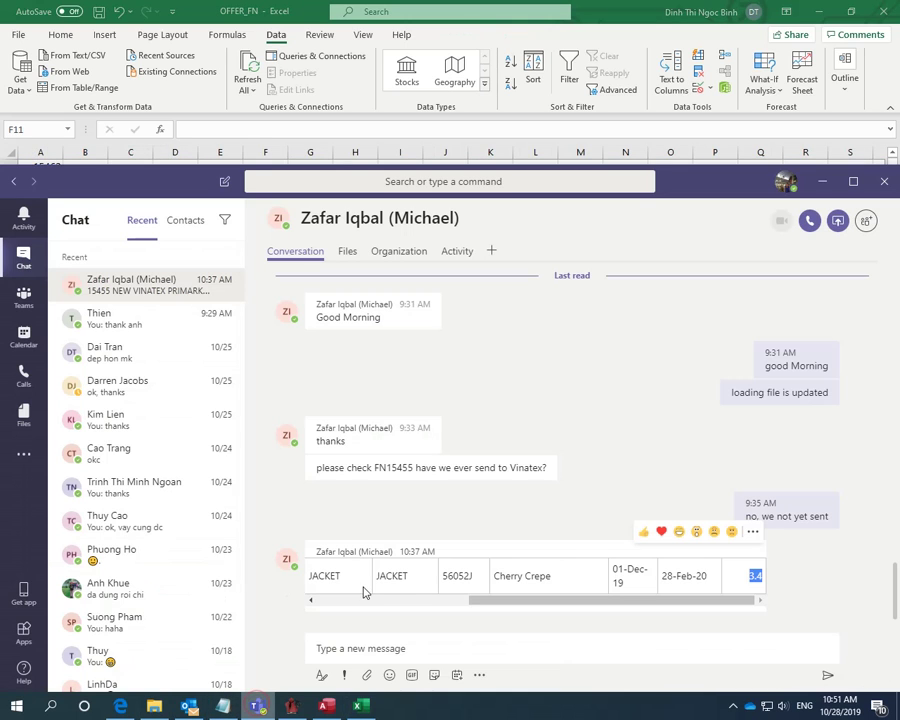
left_click(496, 604)
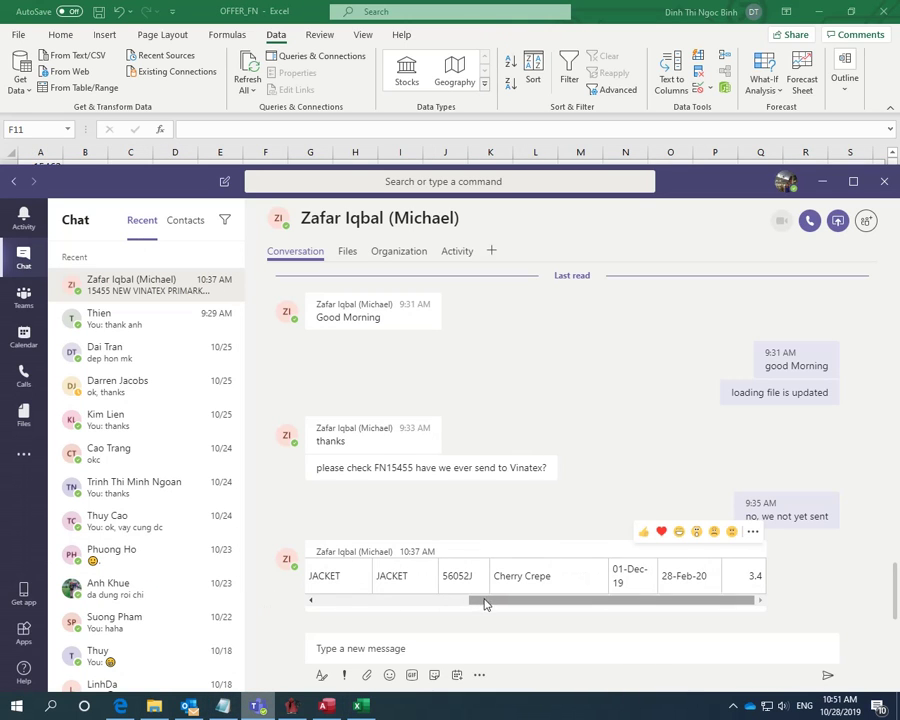
left_click_drag(484, 600, 332, 604)
right_click(340, 576)
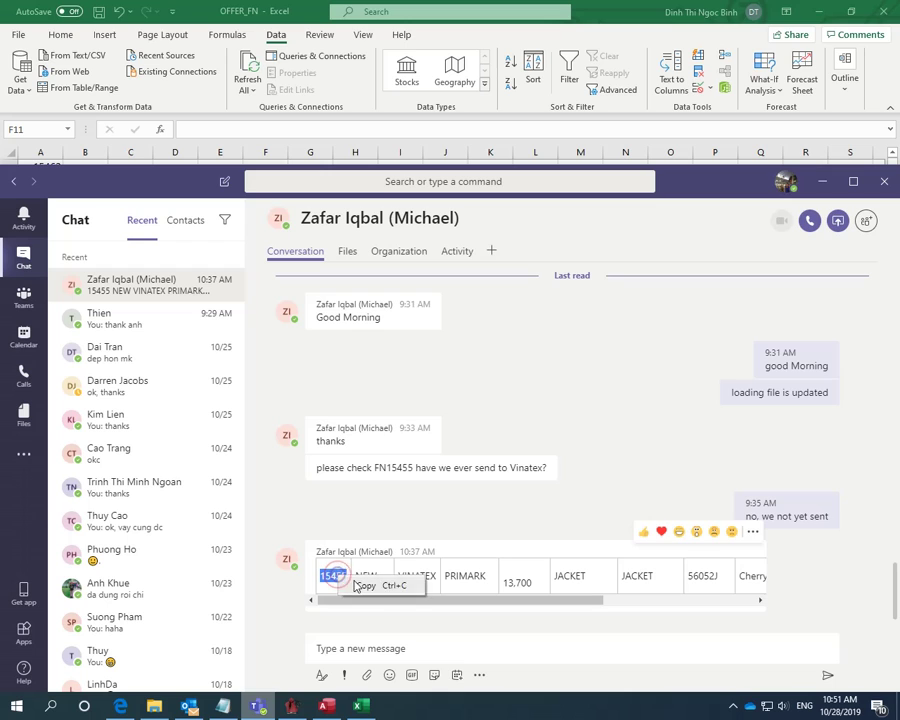
left_click(378, 584)
left_click(361, 706)
right_click(52, 166)
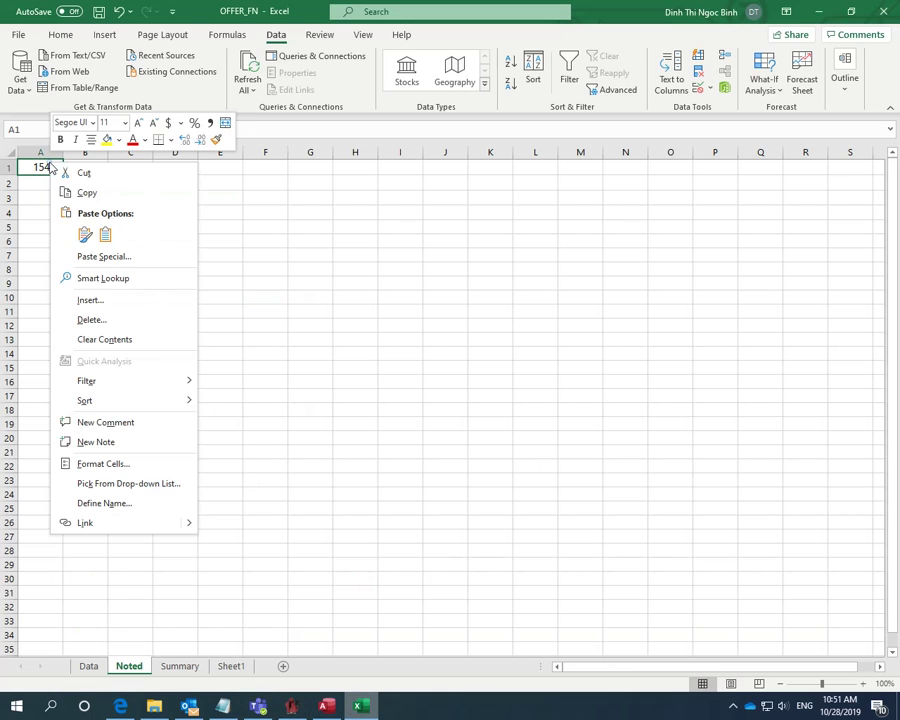
left_click(108, 236)
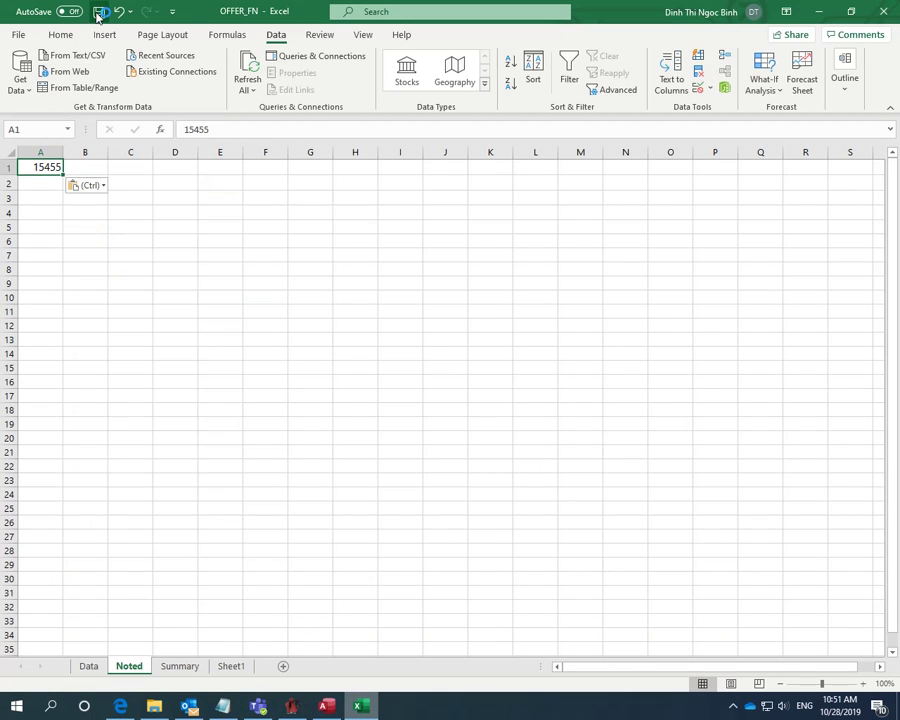
left_click(145, 268)
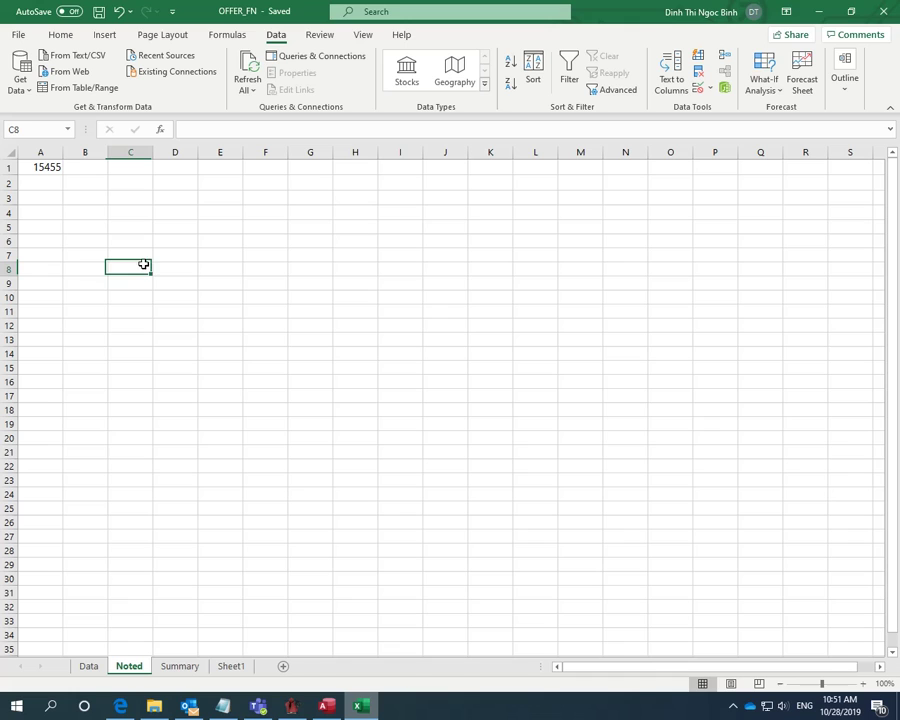
Refresh the Summary sheet's PivotTable and filter its Noted field to only the newly entered FN
left_click(178, 667)
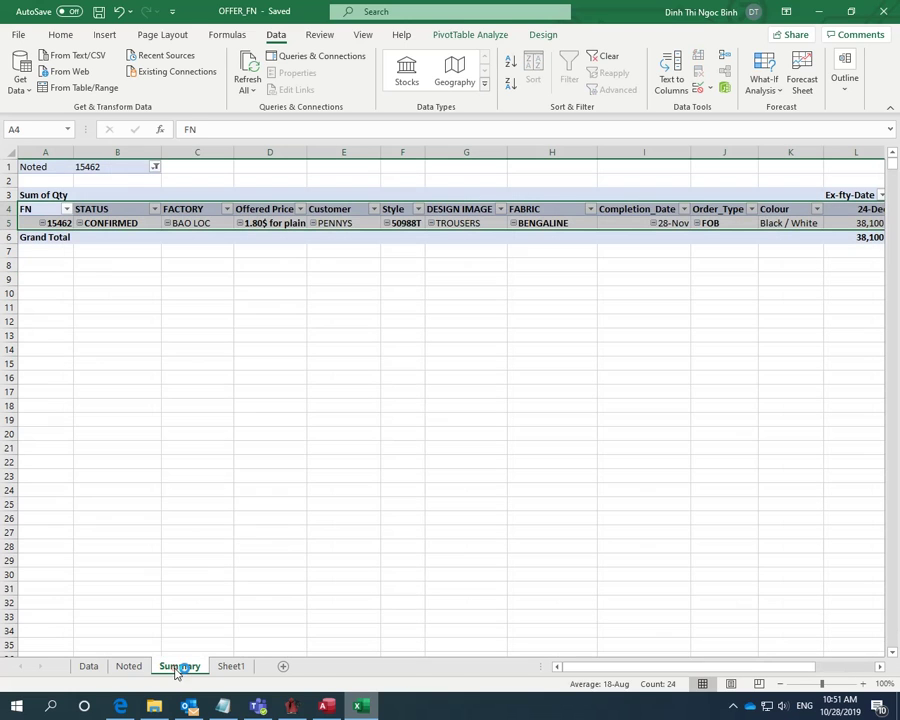
left_click(126, 224)
left_click(245, 89)
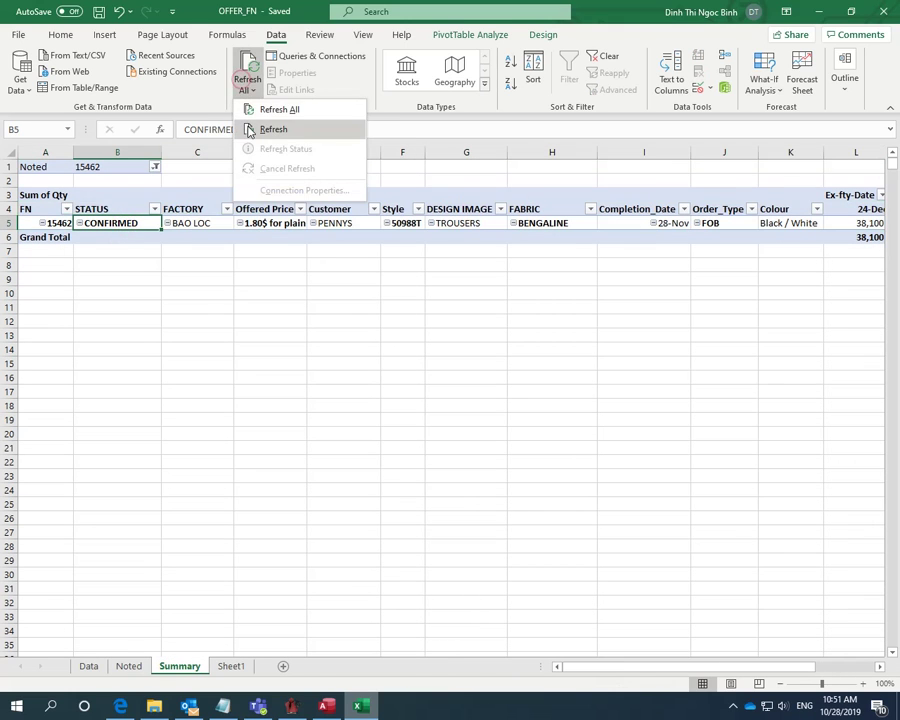
left_click(249, 128)
left_click(155, 168)
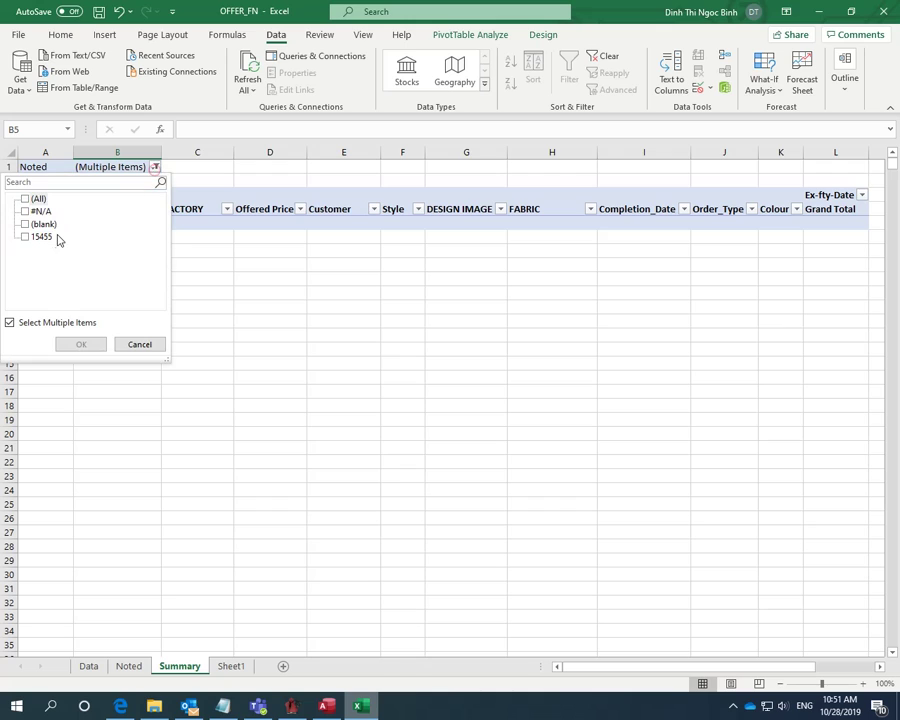
left_click(78, 346)
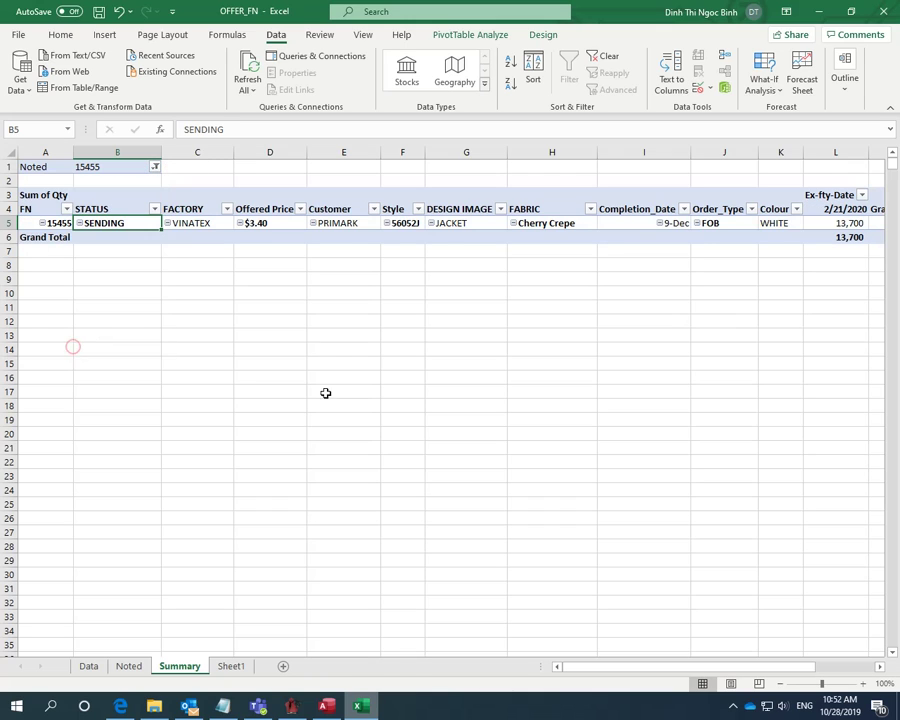
left_click(366, 403)
left_click(543, 428)
left_click(826, 209)
right_click(823, 210)
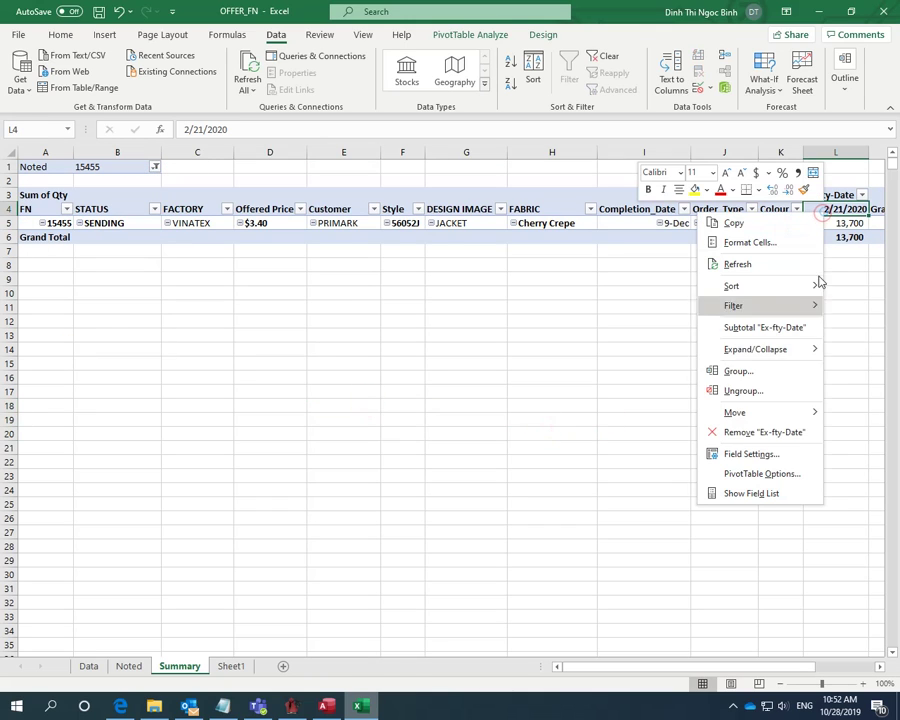
left_click(403, 389)
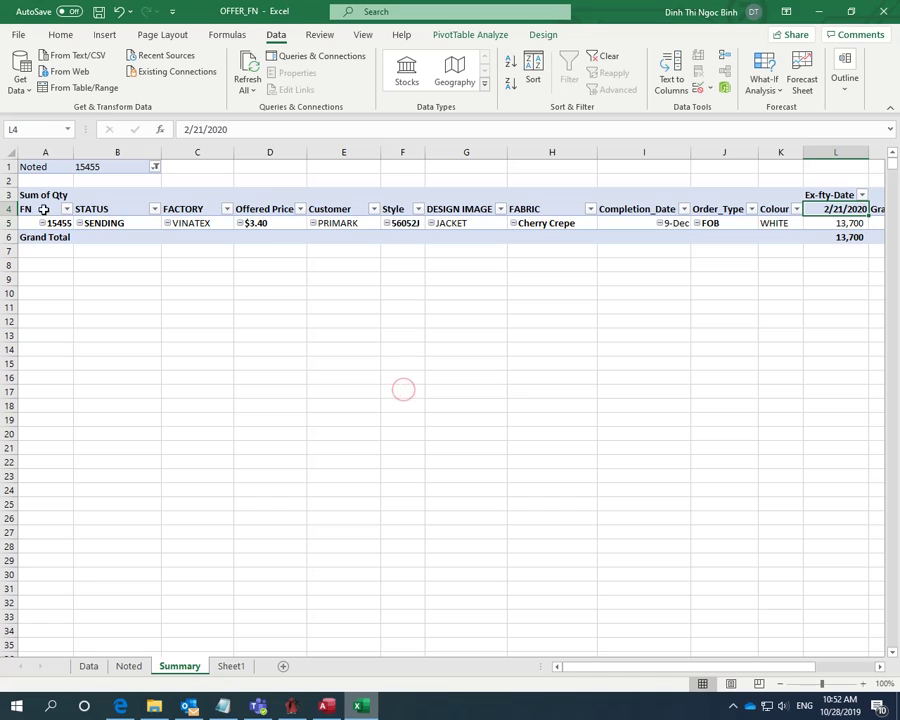
Copy the header and data rows of the Summary PivotTable and paste them into Sheet1 starting at cell A11
left_click_drag(44, 209, 672, 222)
right_click(673, 222)
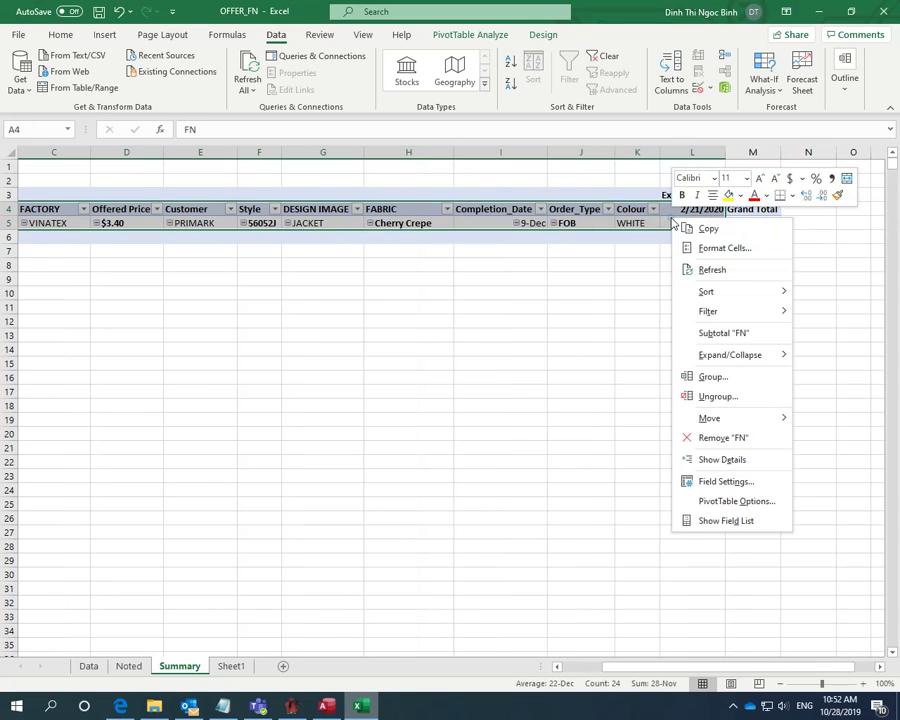
left_click(706, 228)
left_click(231, 666)
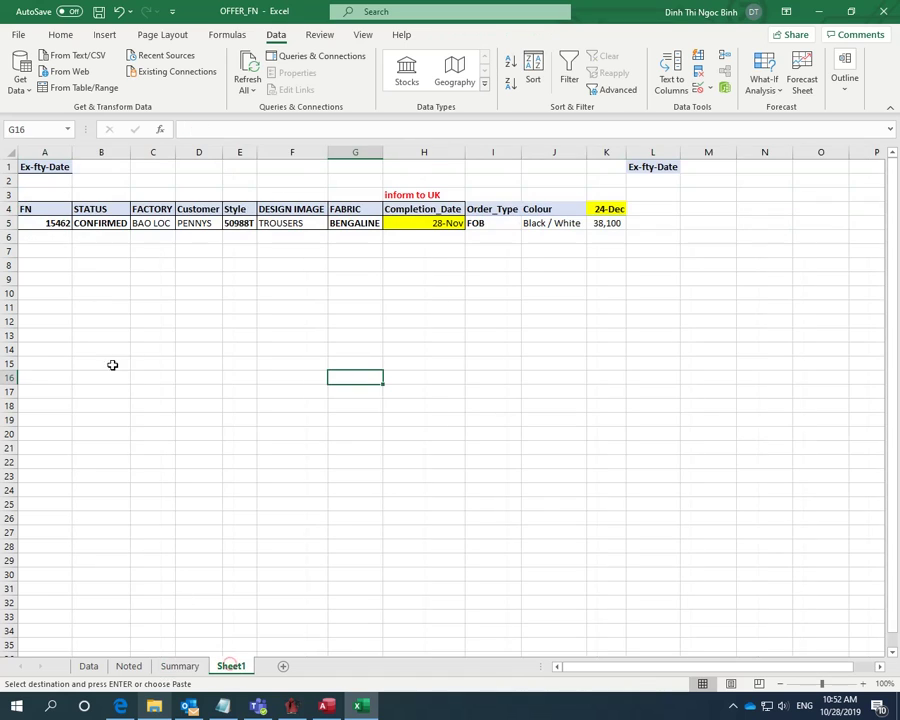
right_click(44, 305)
left_click(78, 374)
left_click(273, 424)
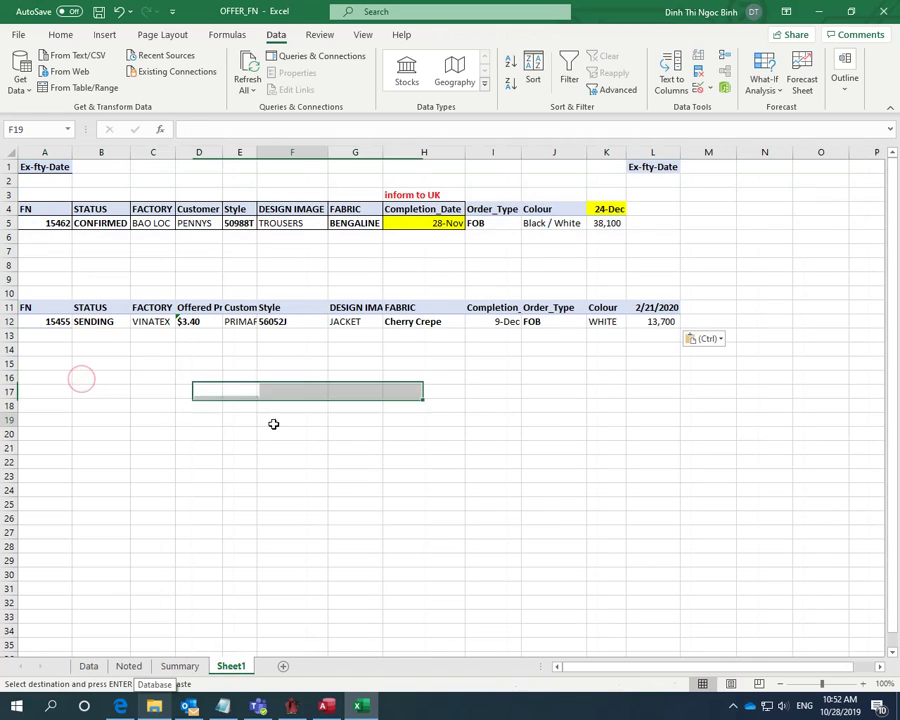
AutoFit the widths of all columns on Sheet1 to their contents
left_click(12, 147)
double_click(72, 152)
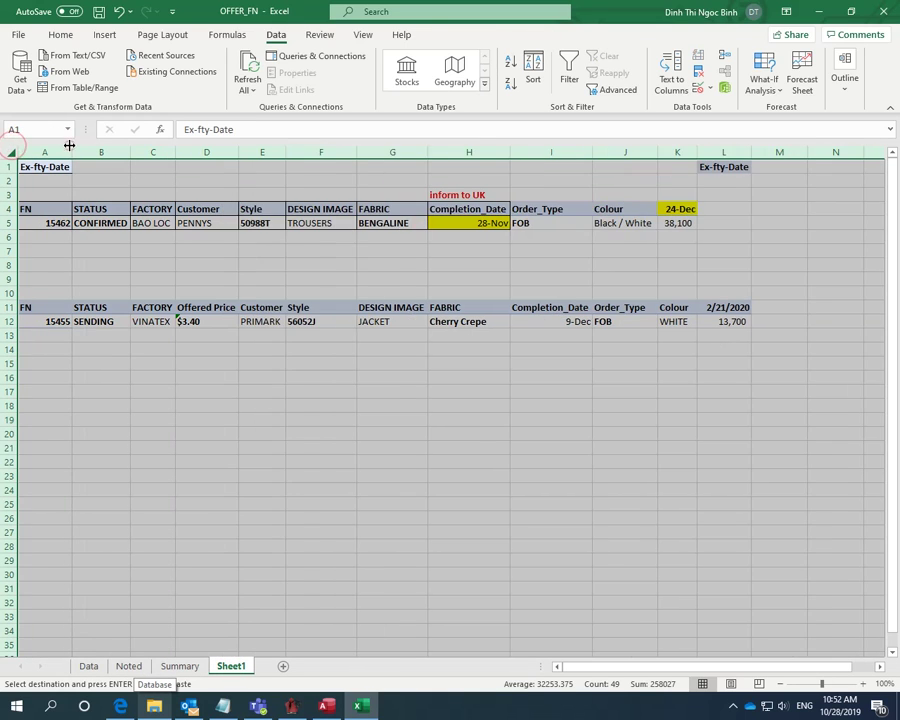
left_click(192, 384)
Copy the Ex-fty-Date label from cell A1 to cell L10, above the pasted table's date column
left_click(46, 165)
right_click(46, 165)
left_click(74, 190)
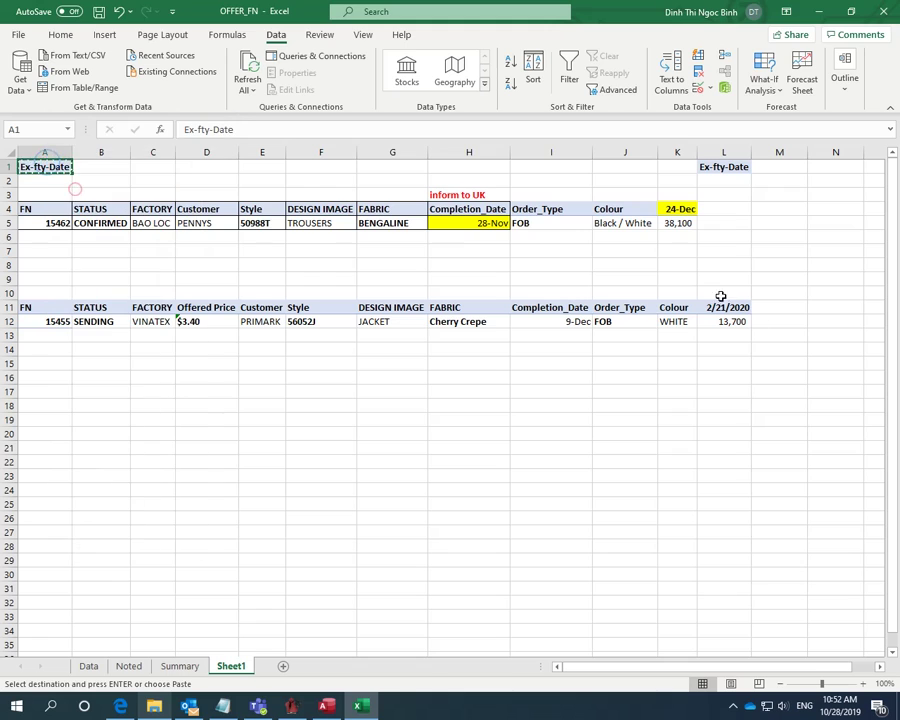
left_click(709, 294)
right_click(707, 292)
left_click(750, 368)
left_click(677, 391)
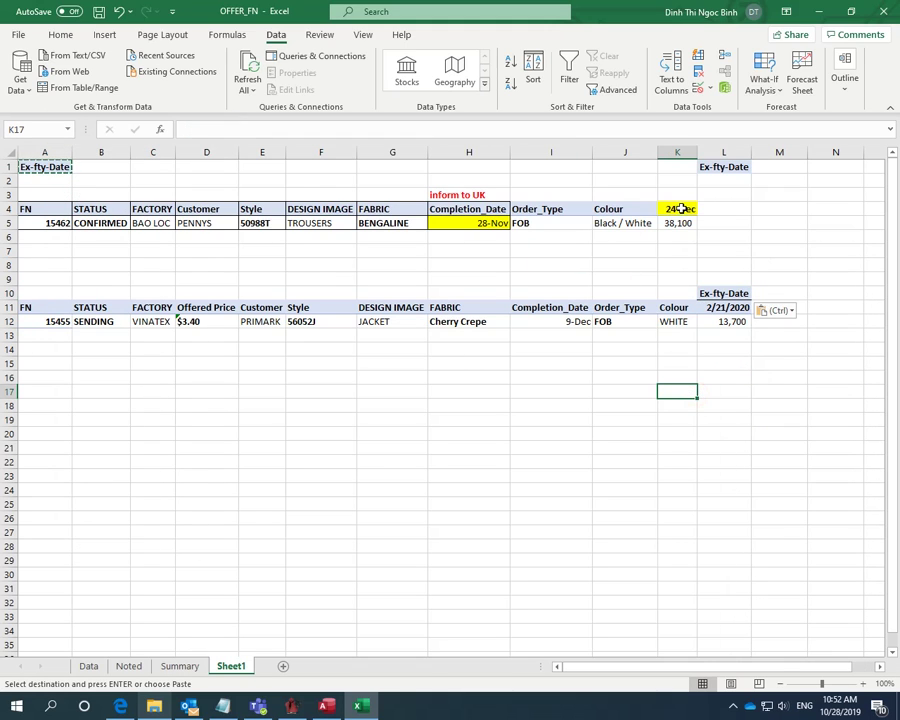
Format the date in cell L11 with the 14-Mar date type
right_click(737, 309)
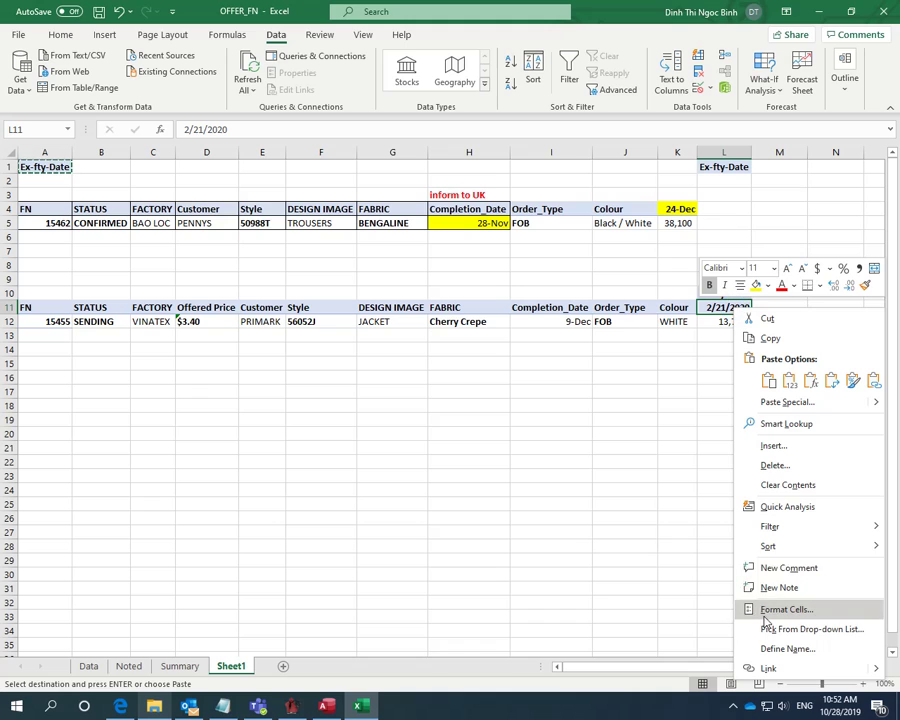
left_click(745, 603)
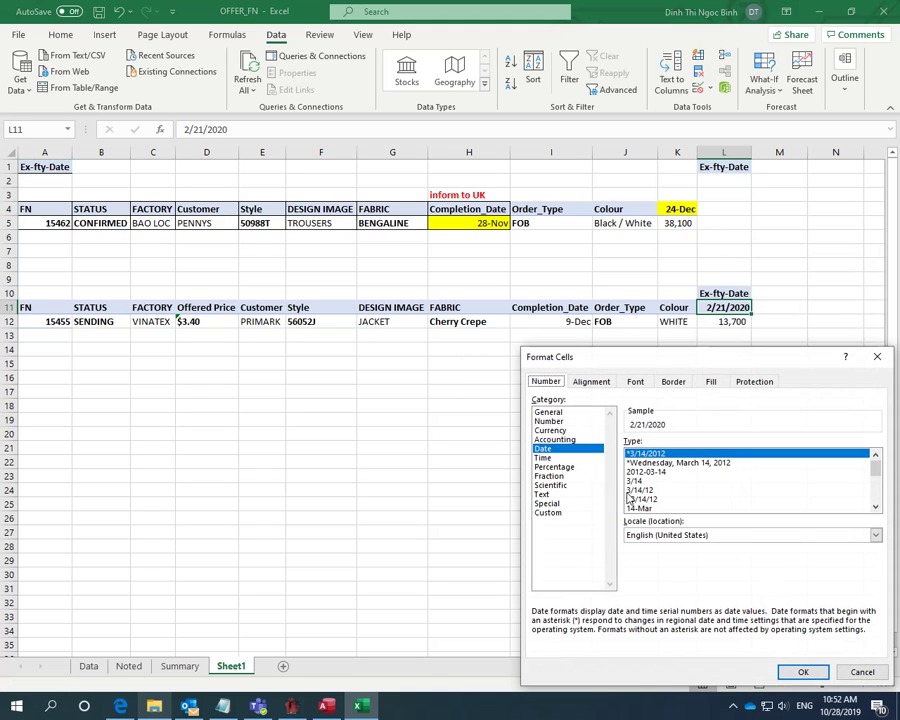
left_click(638, 507)
left_click(802, 671)
left_click(618, 516)
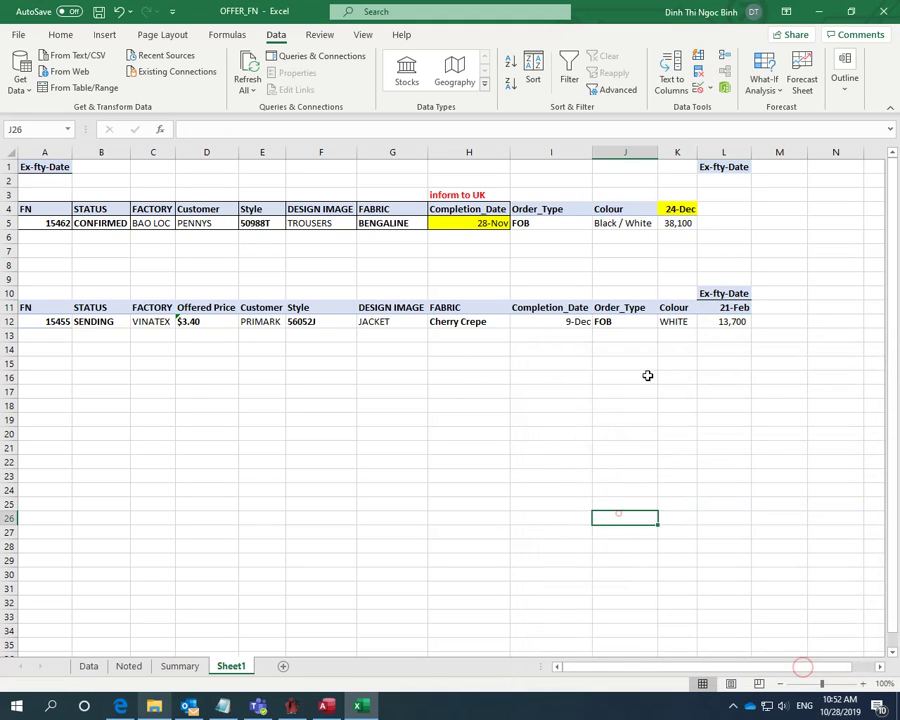
Apply borders to all cells of the pasted offer table, A11:L12
left_click(707, 351)
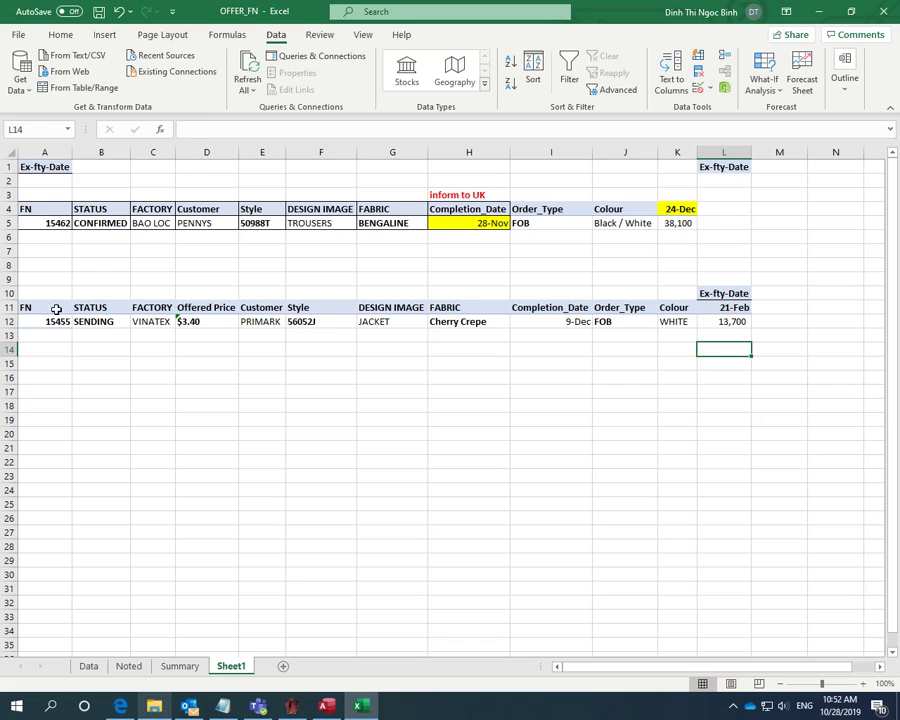
left_click_drag(57, 309, 724, 320)
left_click(60, 35)
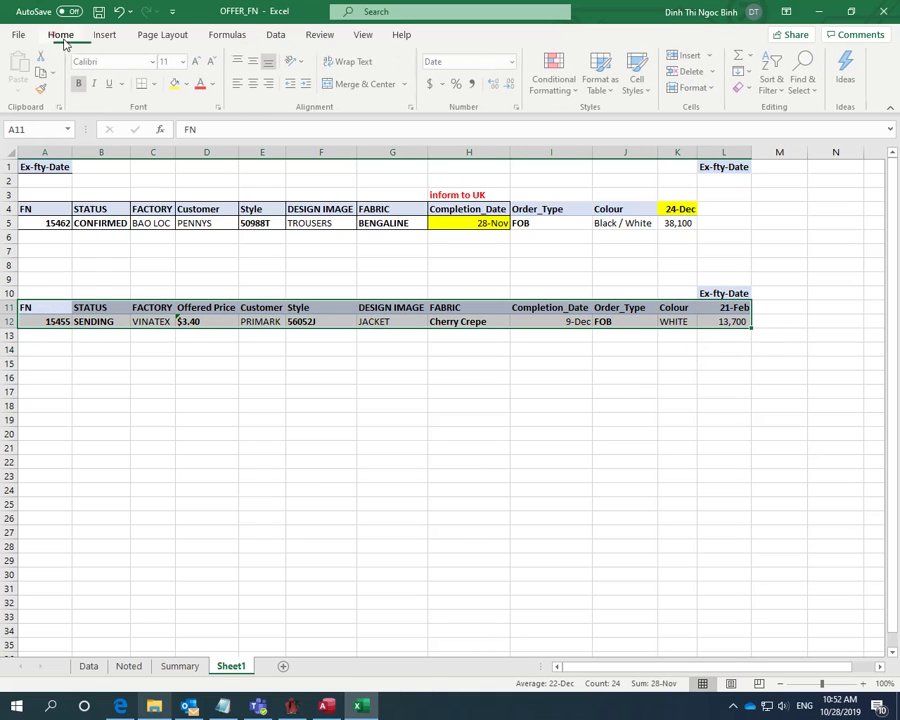
left_click(154, 84)
left_click(162, 222)
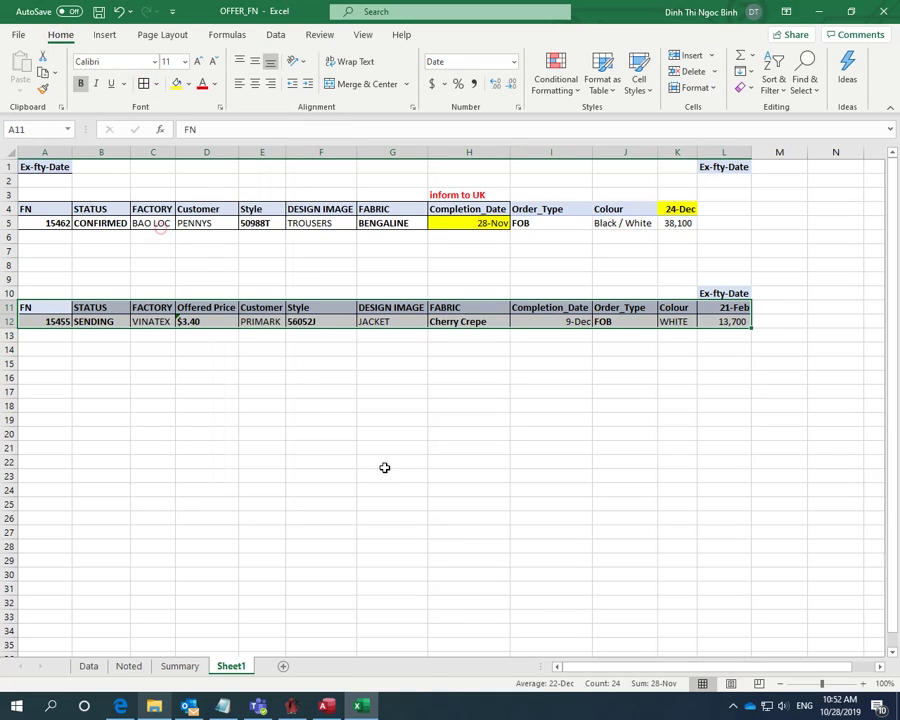
left_click(378, 469)
left_click(216, 310)
left_click(214, 335)
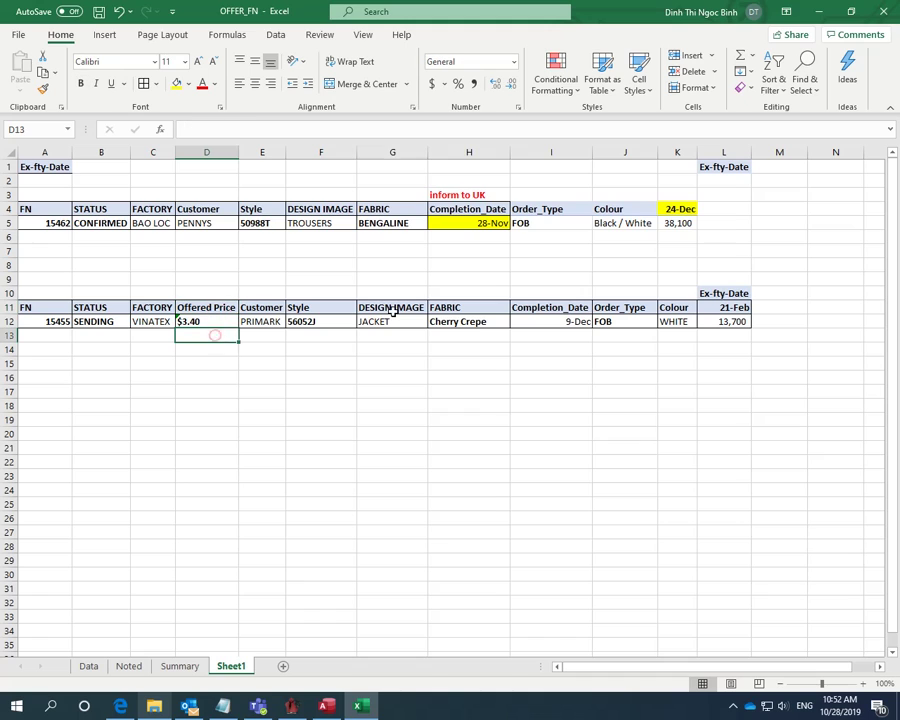
left_click(392, 312)
left_click(364, 321)
left_click(40, 320)
right_click(36, 320)
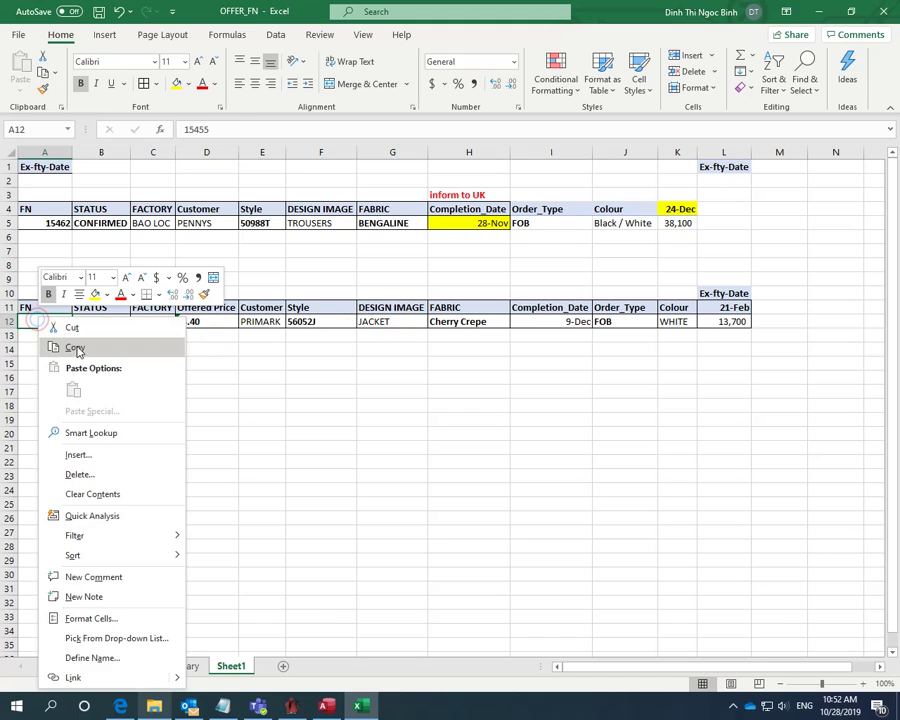
left_click(76, 348)
Copy the factory name VINATEX from cell C12, switch to Outlook and search the Sent Items folder for it
right_click(154, 322)
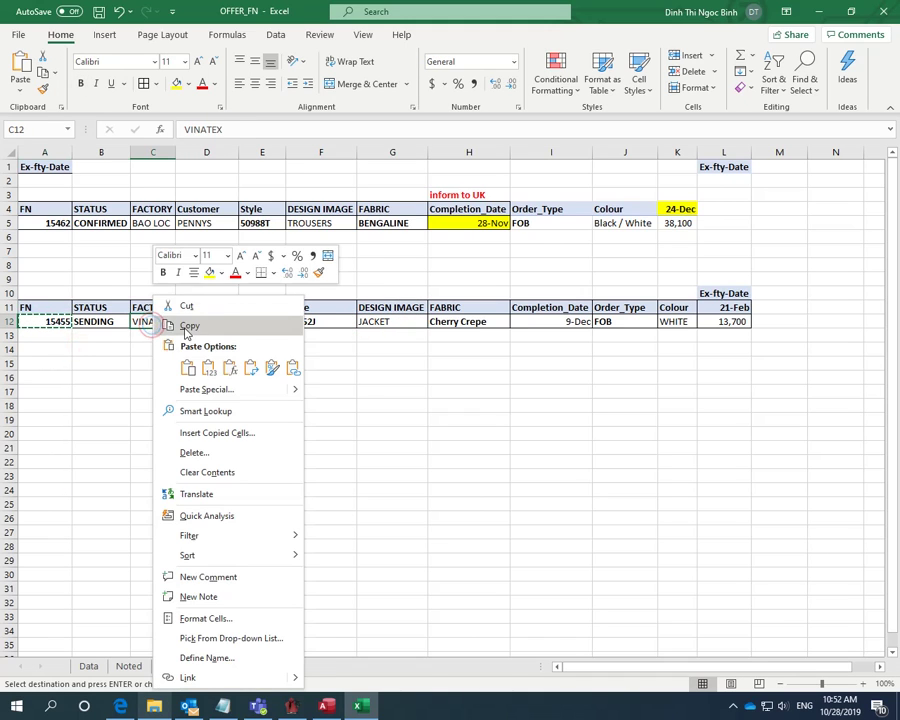
left_click(178, 324)
left_click(192, 708)
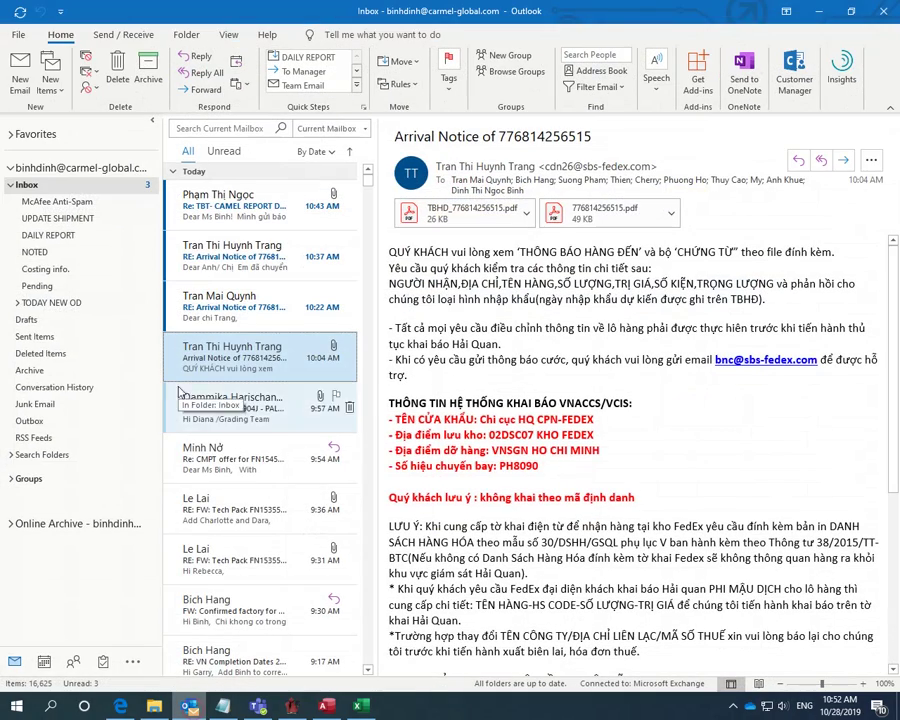
left_click(30, 337)
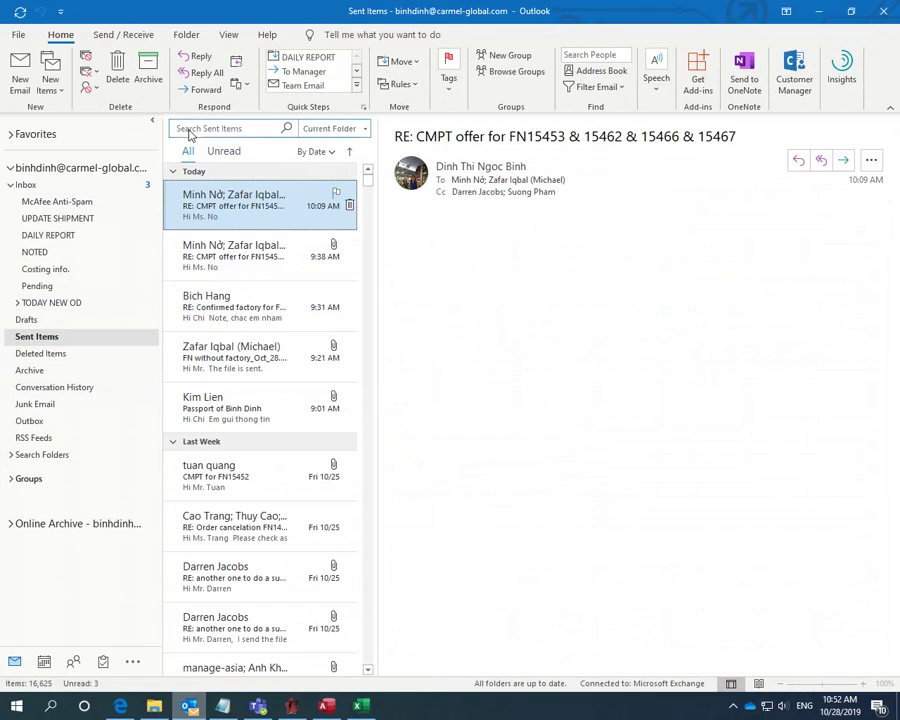
right_click(190, 128)
left_click(207, 170)
left_click(214, 127)
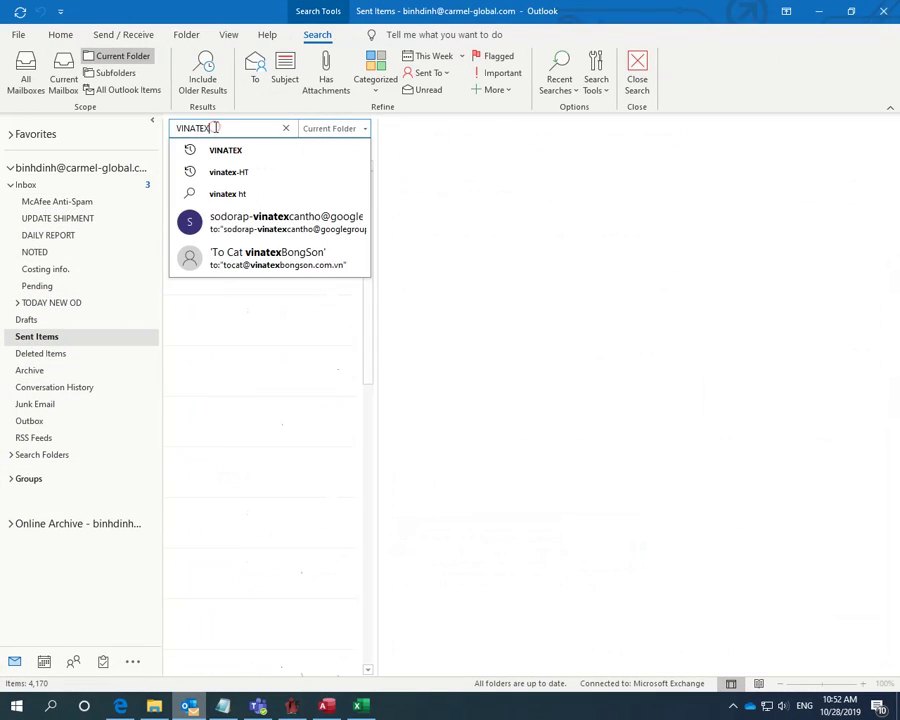
key("Return")
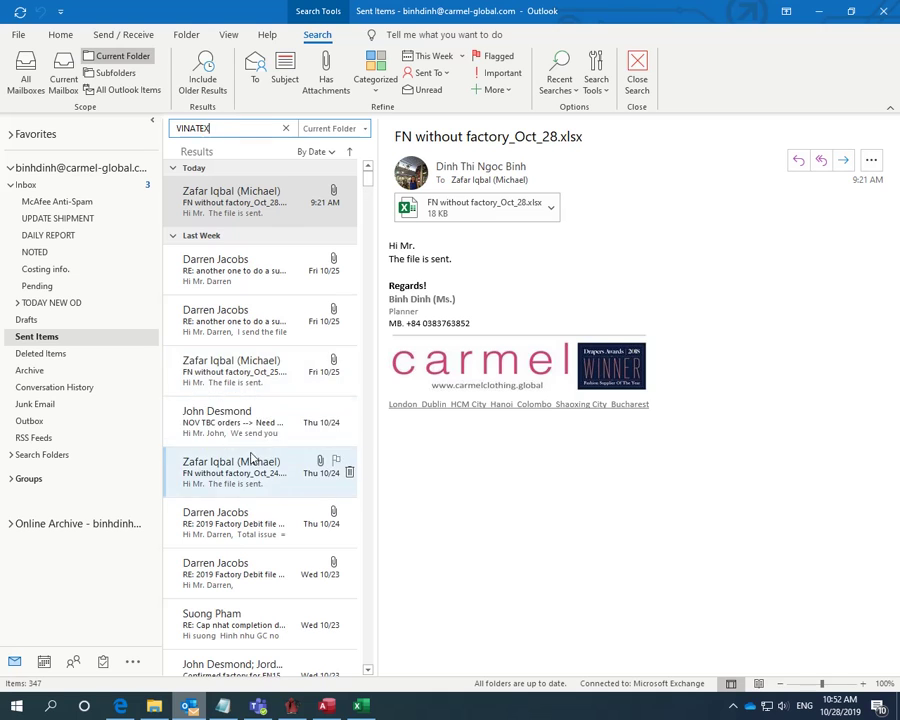
Open a reply to all recipients of the October 23 CMPT email with the VINATEX jacket offers, in its own window
scroll(261, 496, "down", 4)
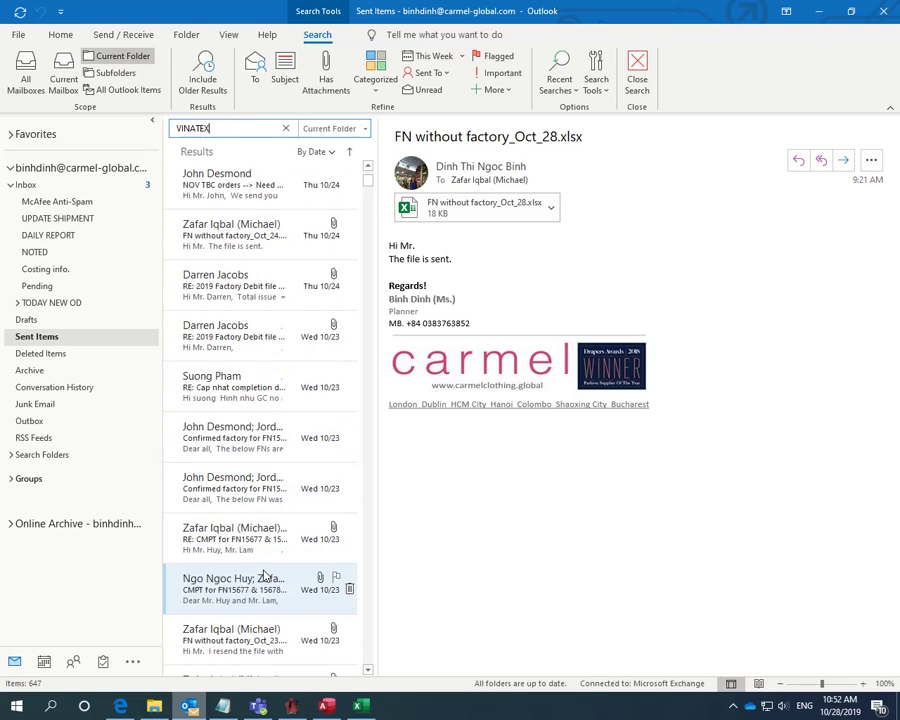
left_click(250, 444)
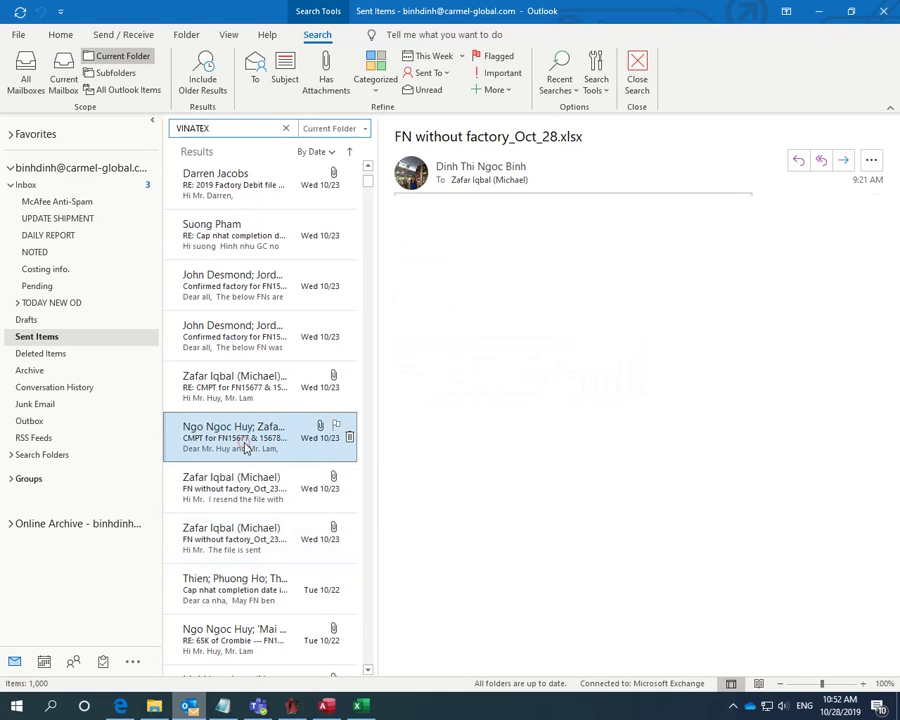
left_click(821, 161)
left_click(860, 124)
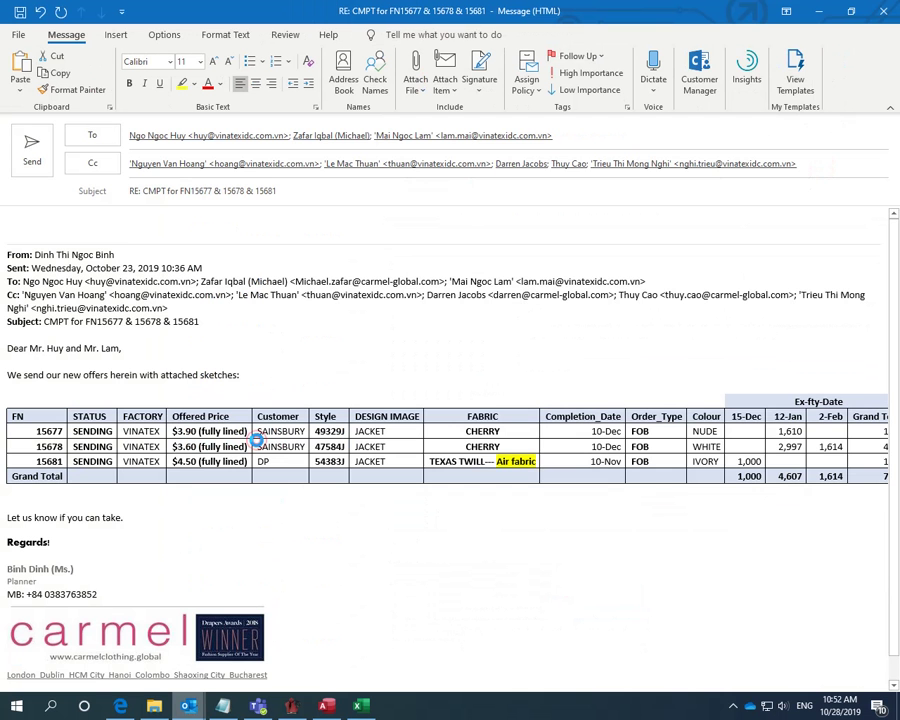
Remove the old FN numbers and the RE: prefix from the subject, leaving "CMPT for FN"
left_click_drag(188, 207, 258, 211)
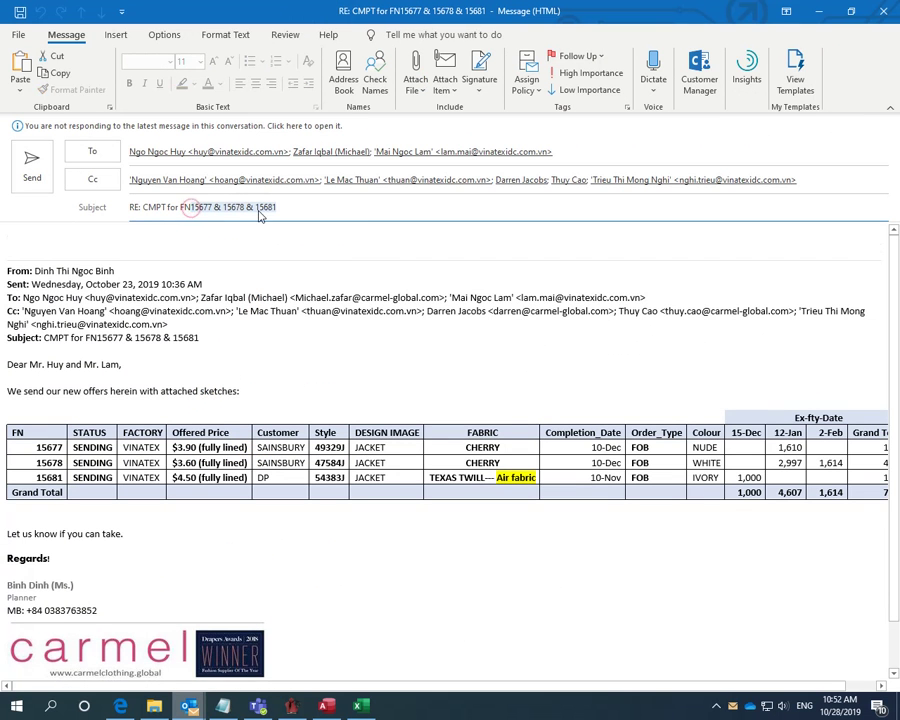
right_click(256, 210)
left_click(285, 219)
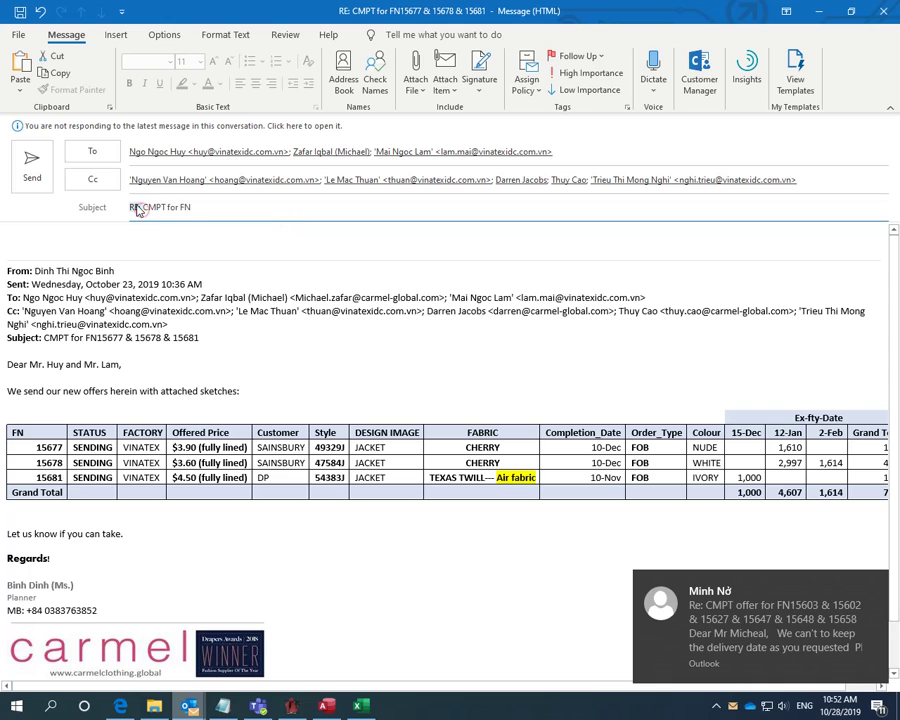
right_click(139, 209)
left_click(150, 214)
Delete the quoted message header above the greeting and remove the old offer table from the body
left_click(30, 240)
left_click_drag(64, 242, 84, 352)
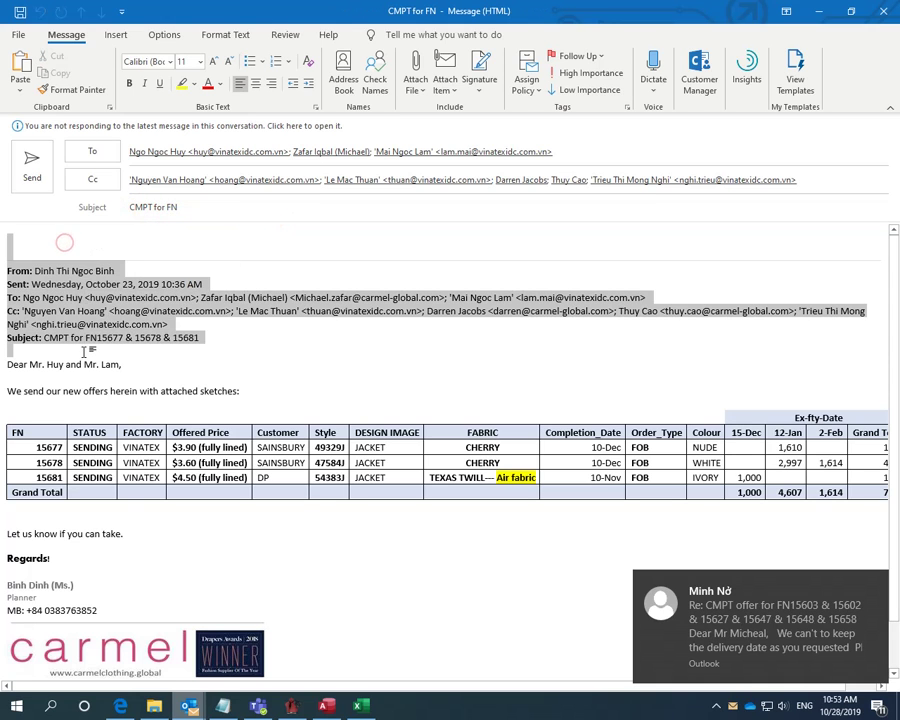
right_click(54, 292)
left_click(72, 308)
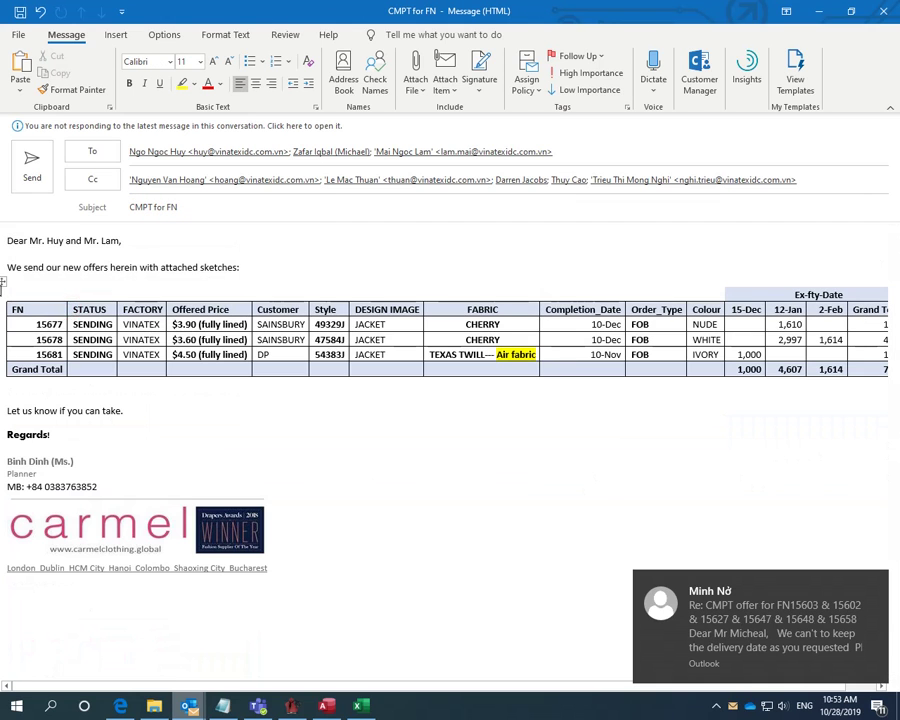
right_click(4, 284)
left_click(30, 292)
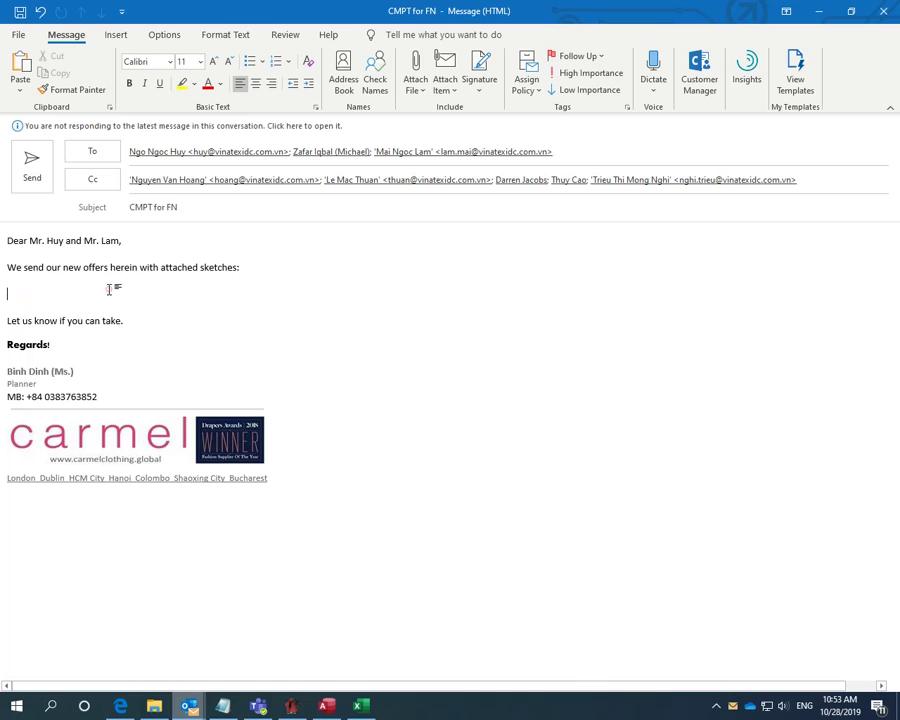
Copy A10:L12 from Sheet1 of the OFFER_FN workbook and paste it with source formatting below the email's offer sentence
left_click(361, 705)
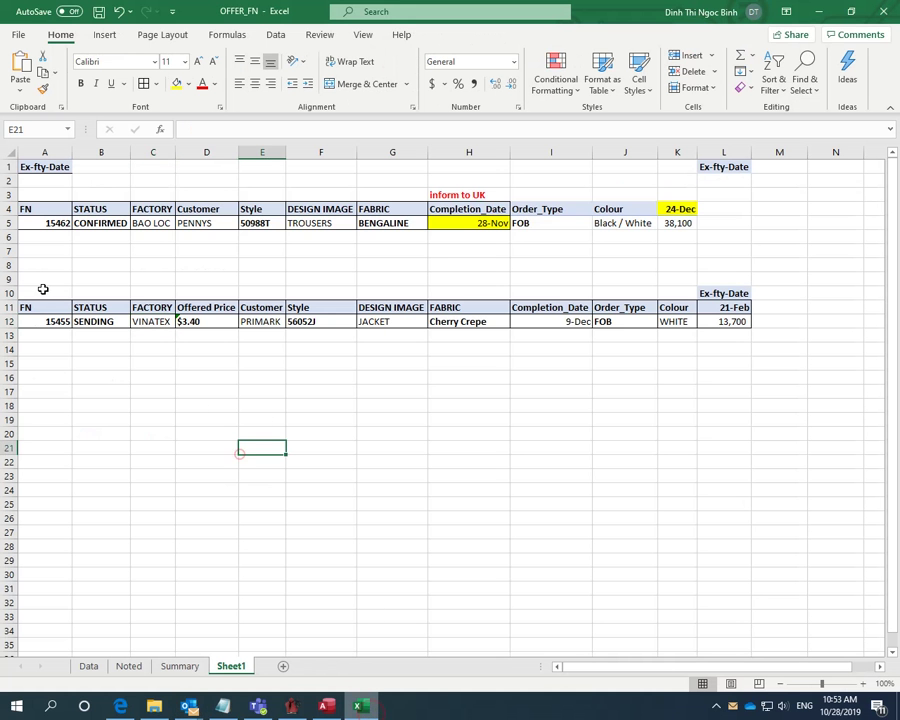
left_click_drag(48, 296, 724, 320)
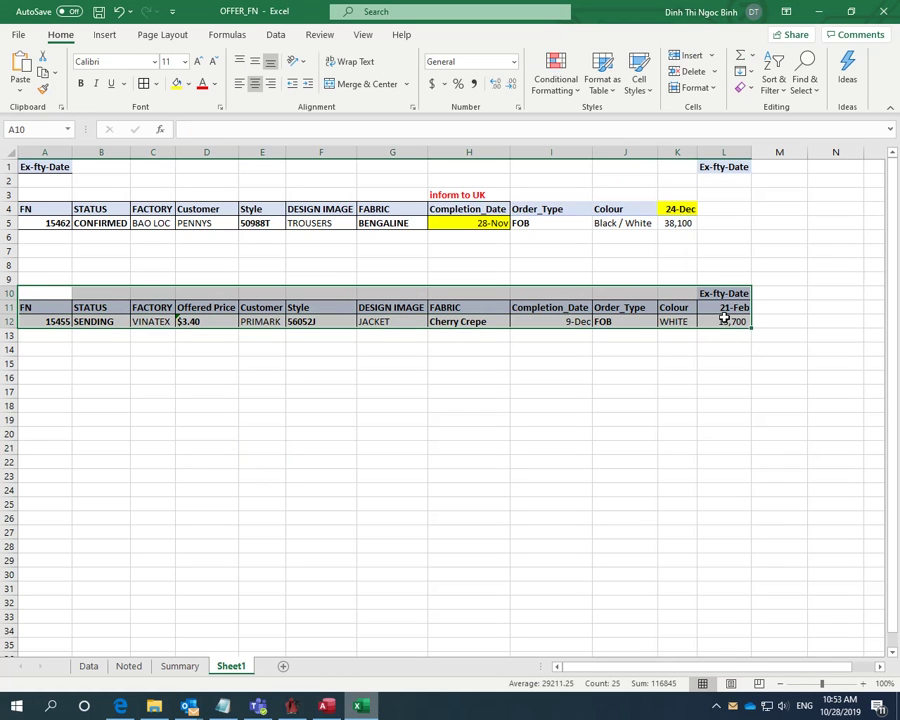
right_click(724, 320)
left_click(755, 326)
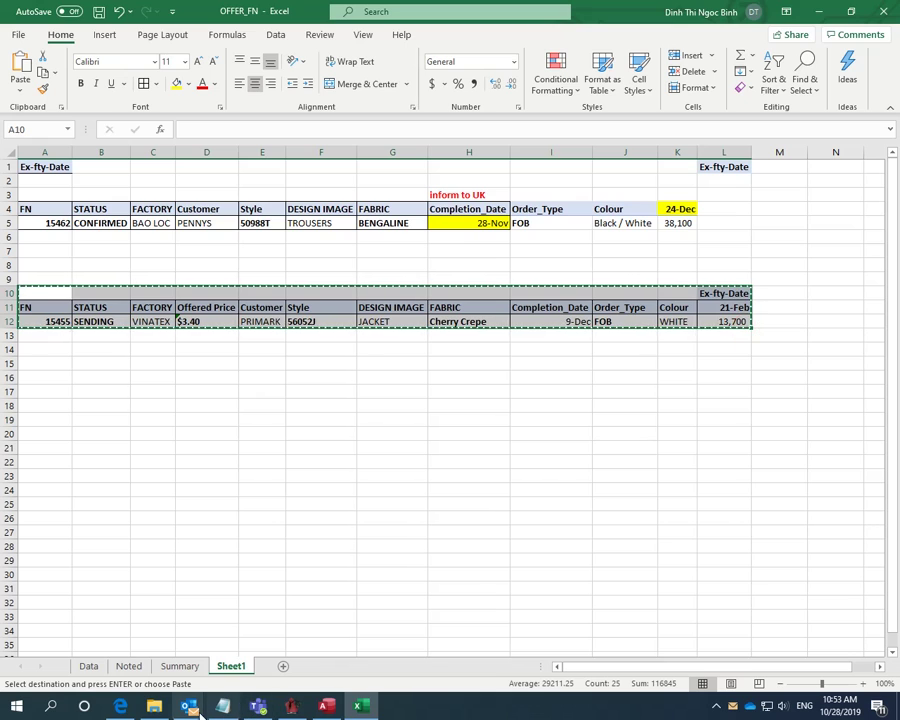
mouse_move(188, 705)
left_click(276, 666)
right_click(36, 289)
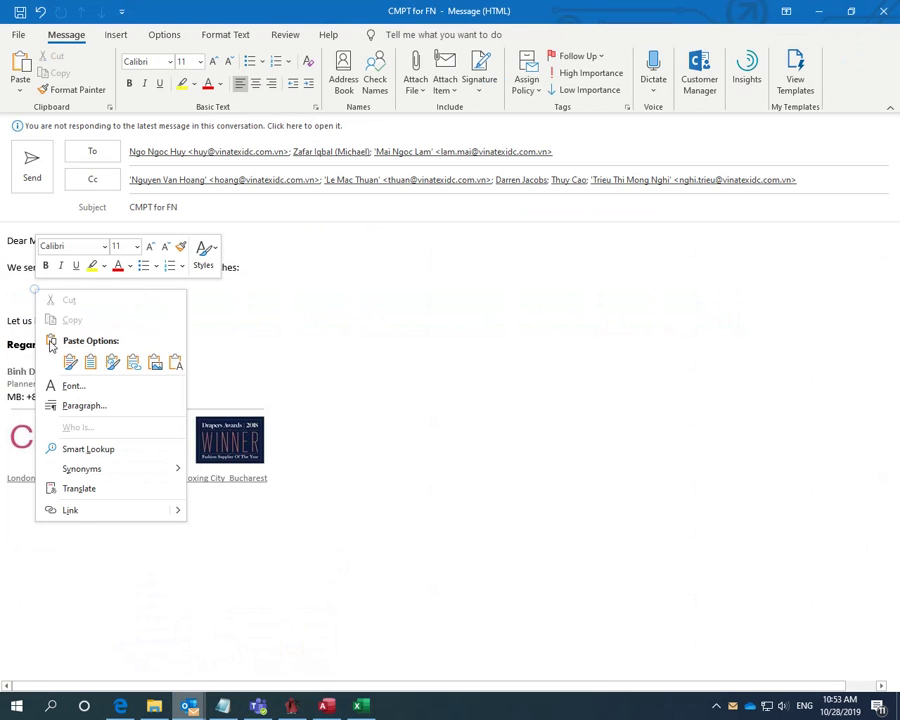
left_click(70, 362)
AutoFit the pasted offer table in the email to its contents
right_click(5, 283)
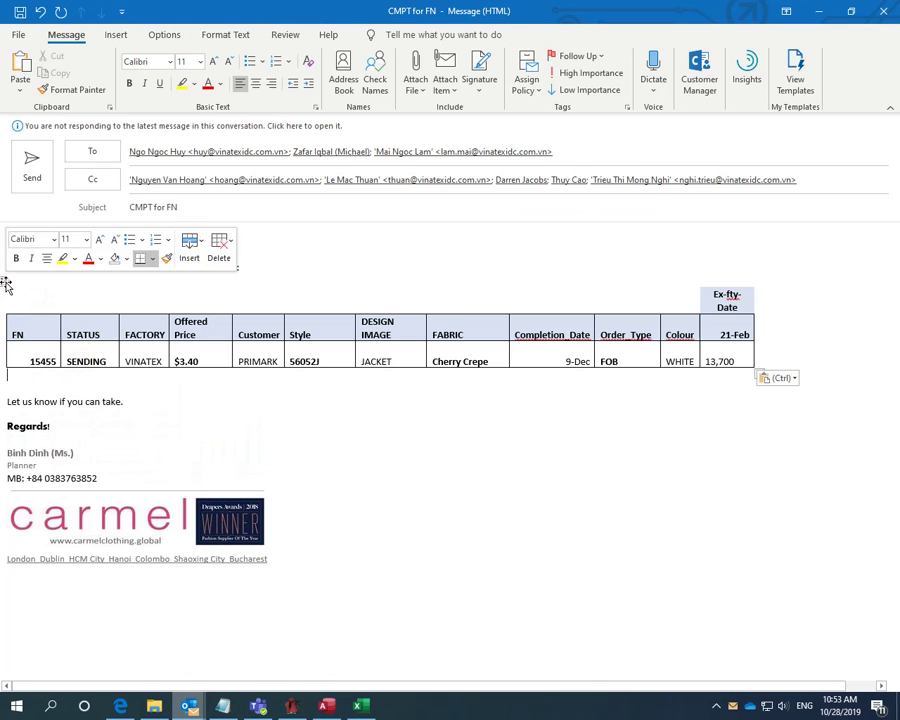
mouse_move(45, 479)
left_click(177, 490)
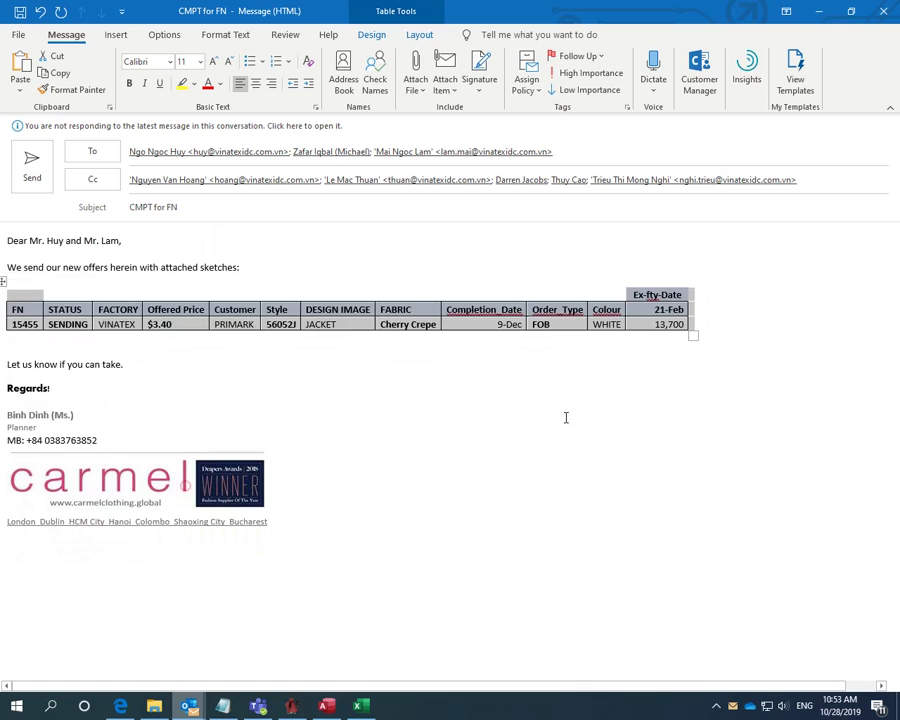
left_click(160, 334)
Copy the FN number from the offer table and paste it at the end of the email subject
double_click(25, 324)
right_click(25, 324)
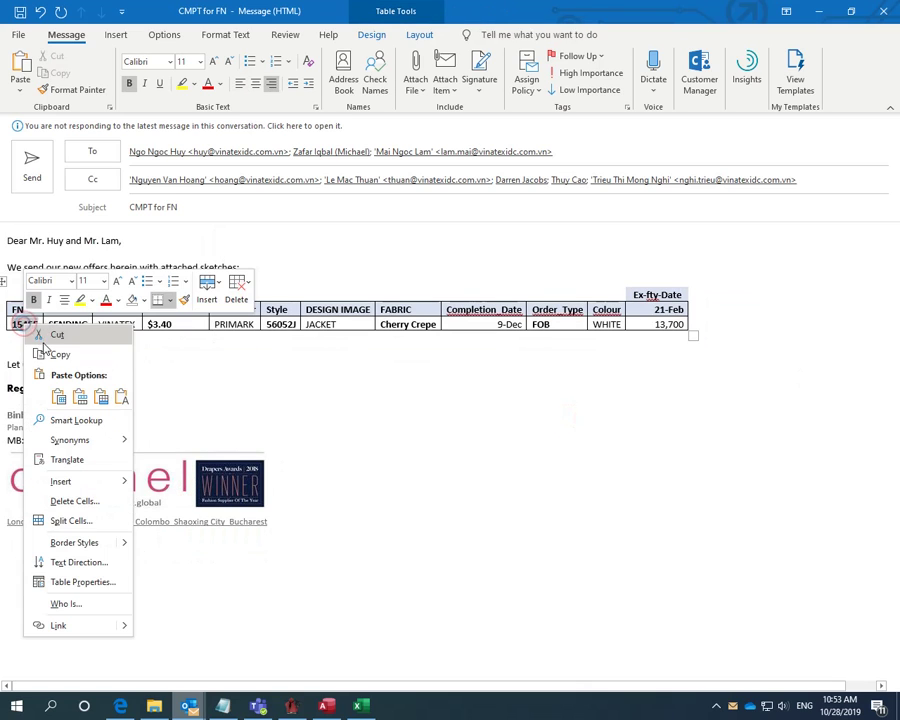
left_click(50, 351)
right_click(191, 208)
left_click(224, 249)
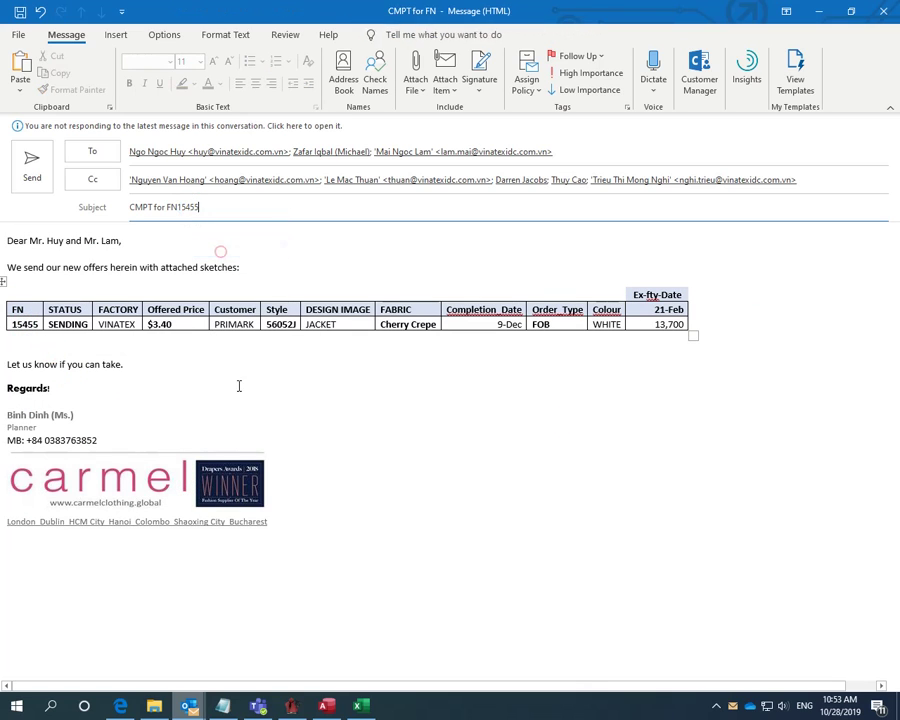
Copy the style number from the offer table in the email
left_click(240, 400)
double_click(280, 323)
right_click(280, 323)
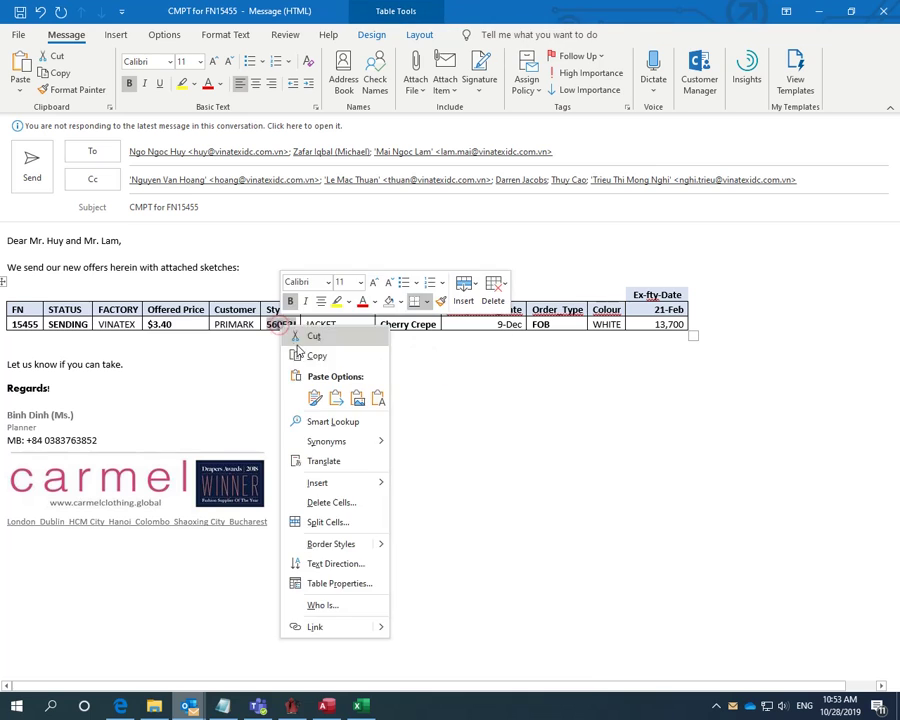
left_click(305, 351)
Switch to Garment Control and set the report type to Fabric Schedule
mouse_move(302, 712)
left_click(311, 674)
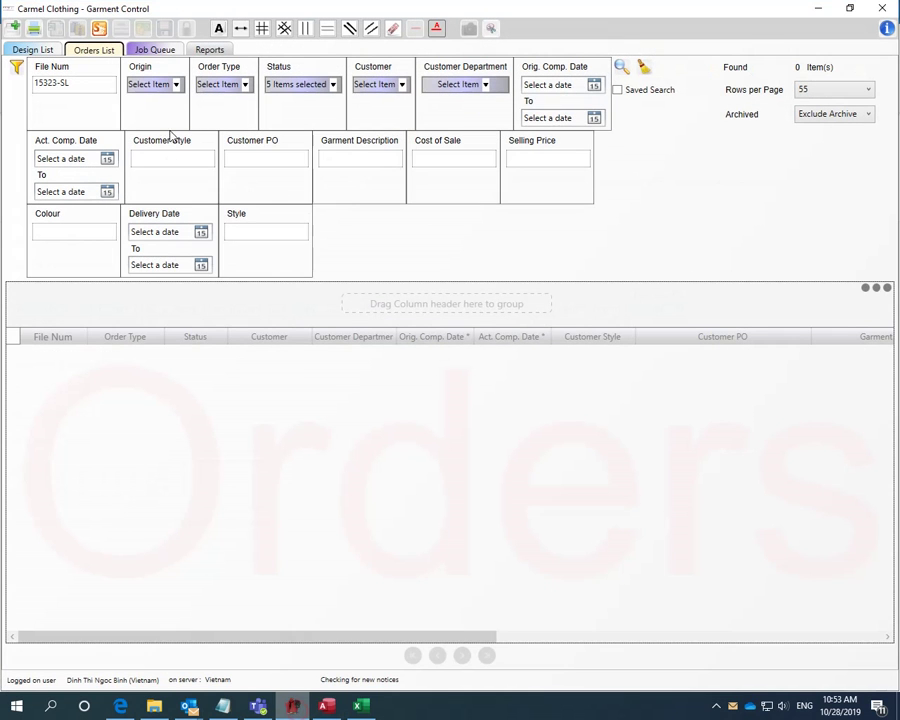
left_click(209, 50)
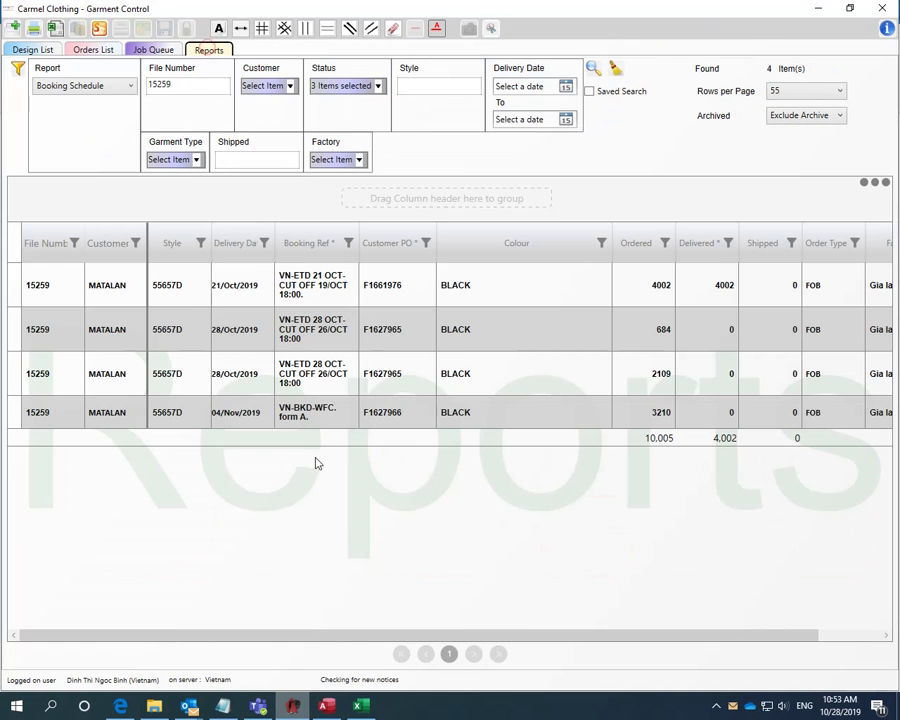
left_click(126, 88)
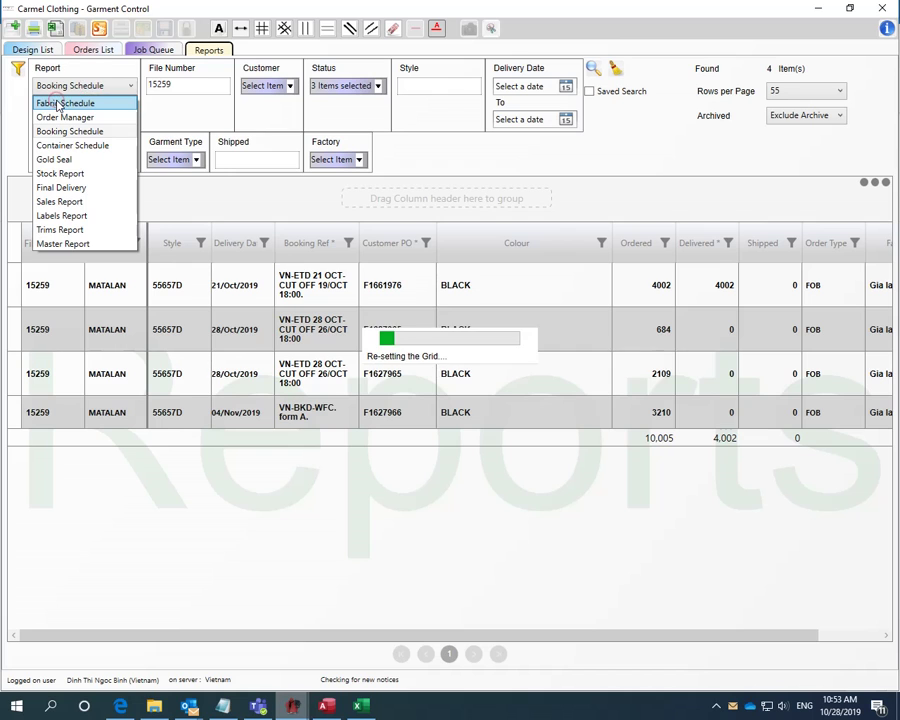
left_click(200, 108)
Copy the FN number from cell A12 of the OFFER_FN workbook and search the Fabric Schedule report by that file number
left_click(361, 706)
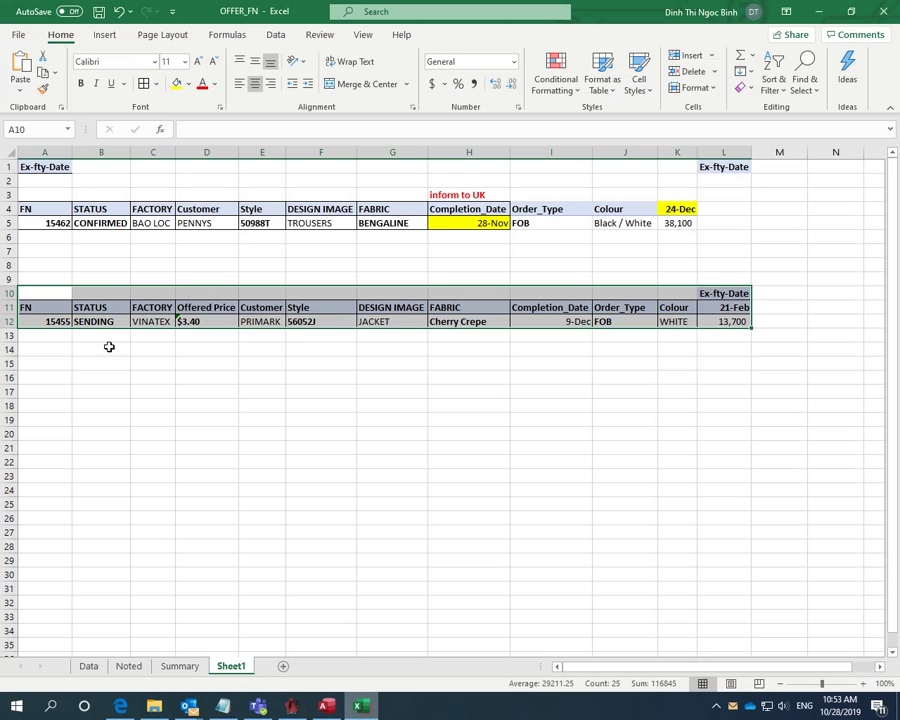
left_click(58, 323)
right_click(58, 323)
left_click(75, 343)
key("alt+Tab")
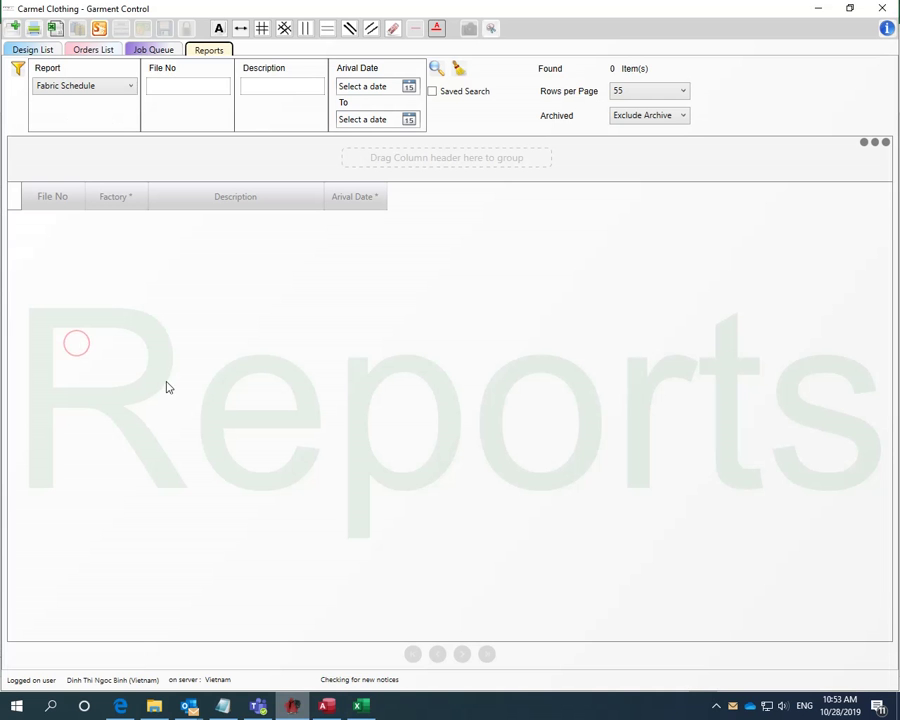
right_click(172, 86)
left_click(178, 128)
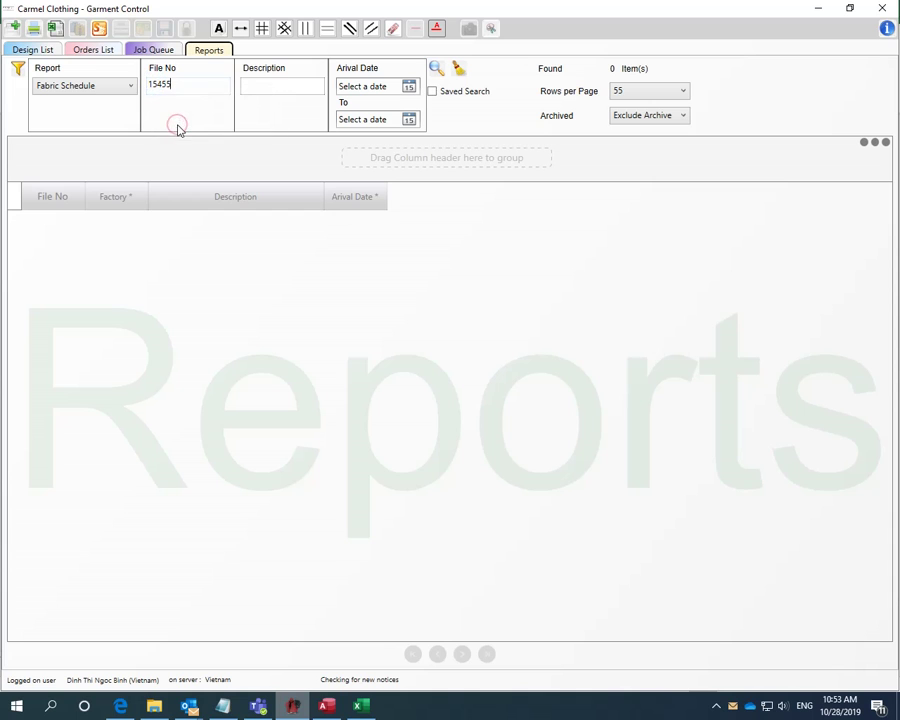
key("Return")
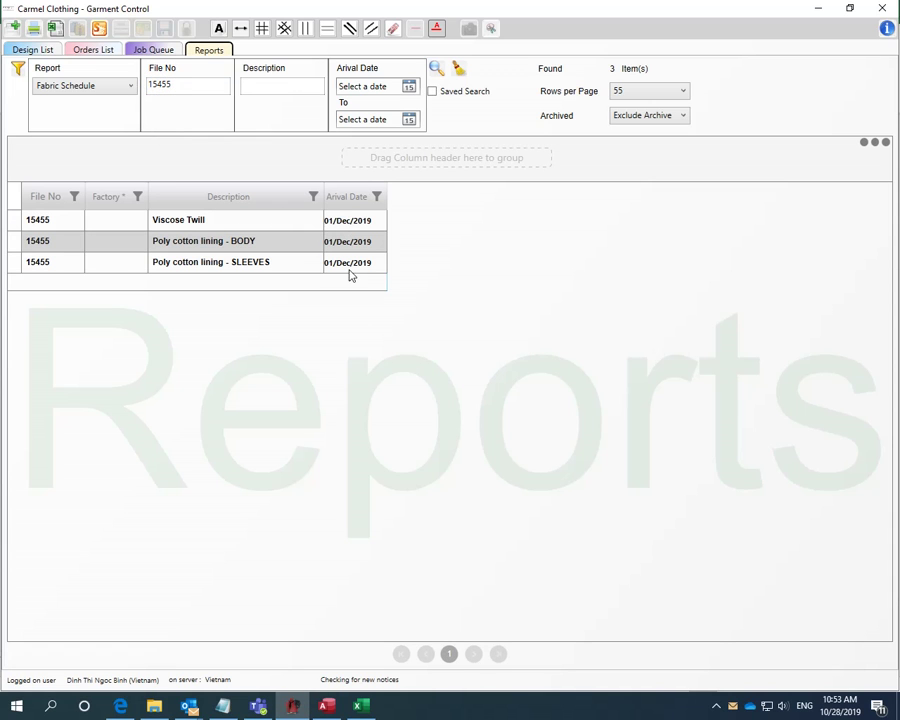
Copy style 56052J from cell F12 of the OFFER_FN workbook and search the Garment Control design list for that style code
left_click(815, 10)
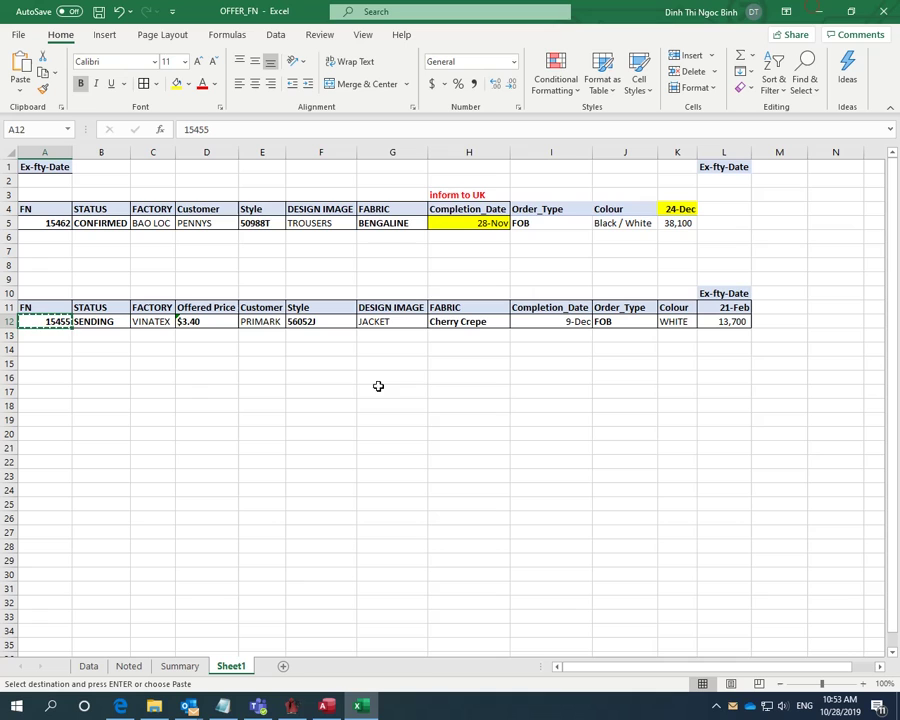
left_click(305, 322)
right_click(306, 322)
left_click(338, 324)
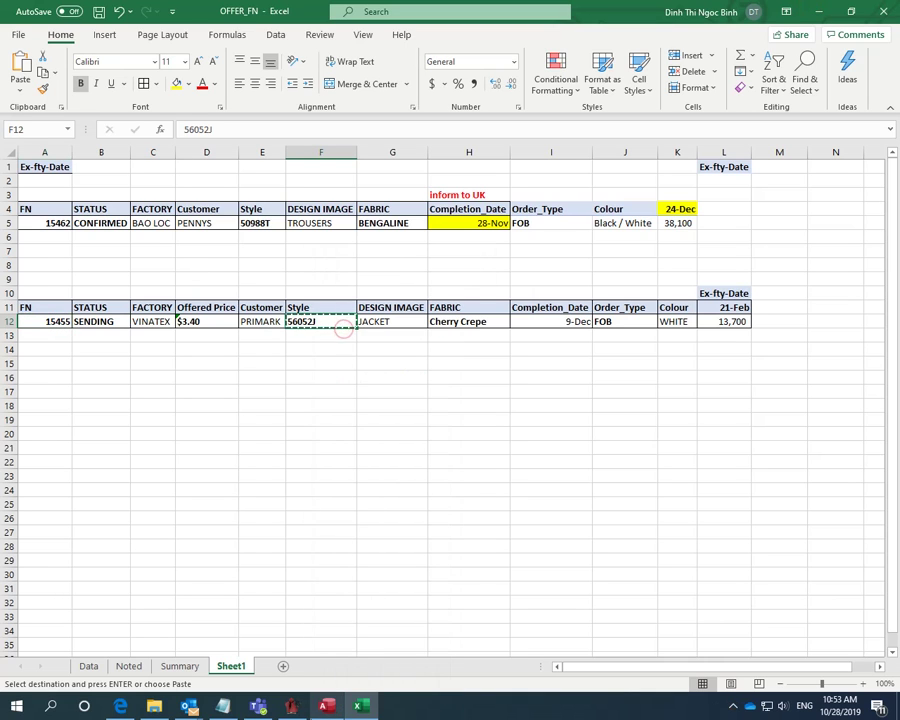
left_click(292, 706)
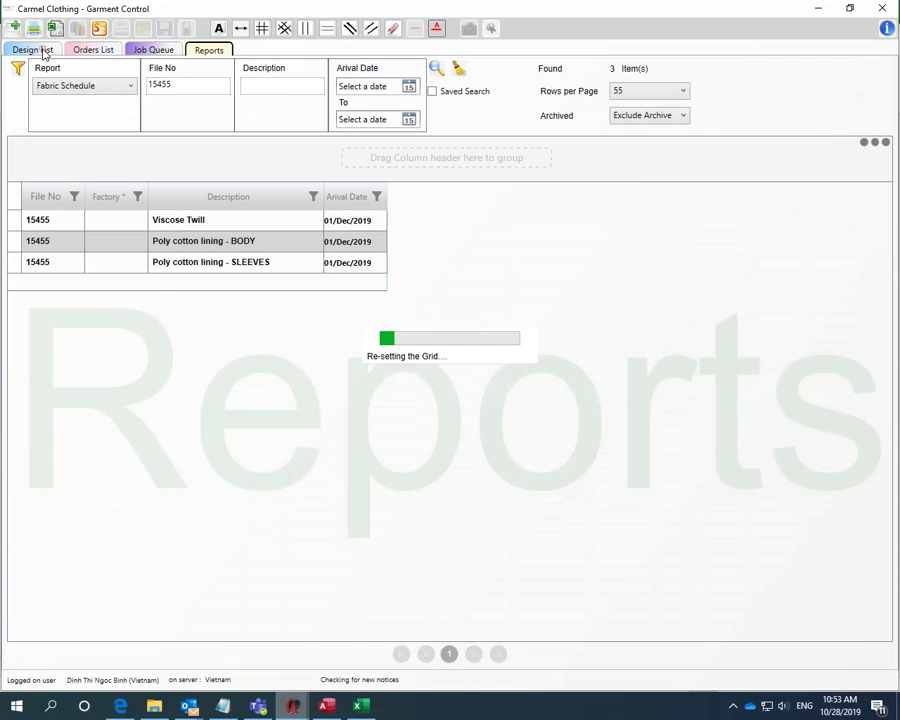
left_click(33, 50)
right_click(57, 104)
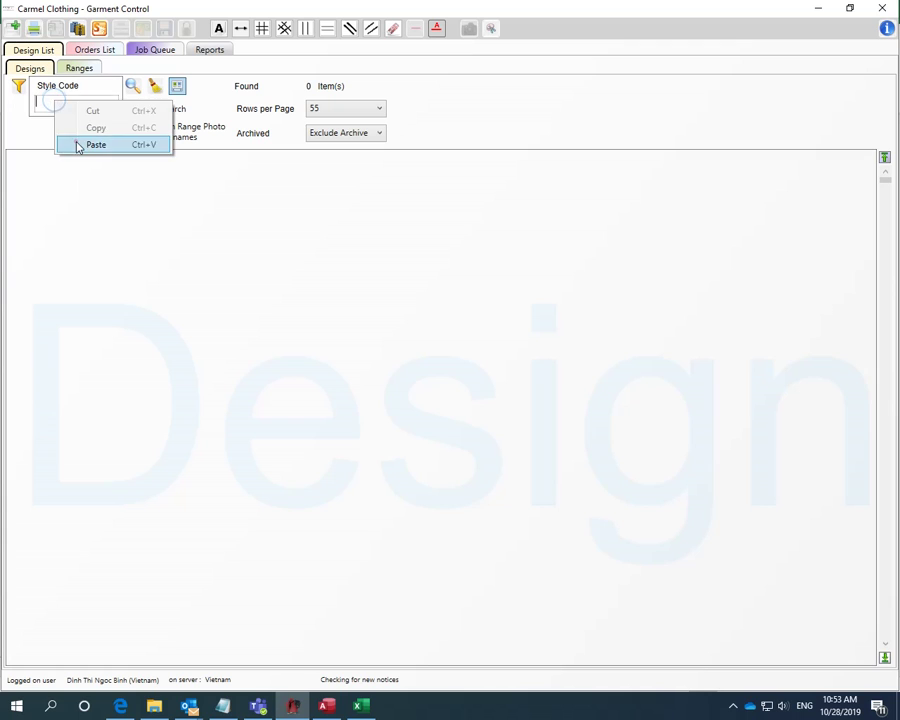
left_click(78, 144)
key("Return")
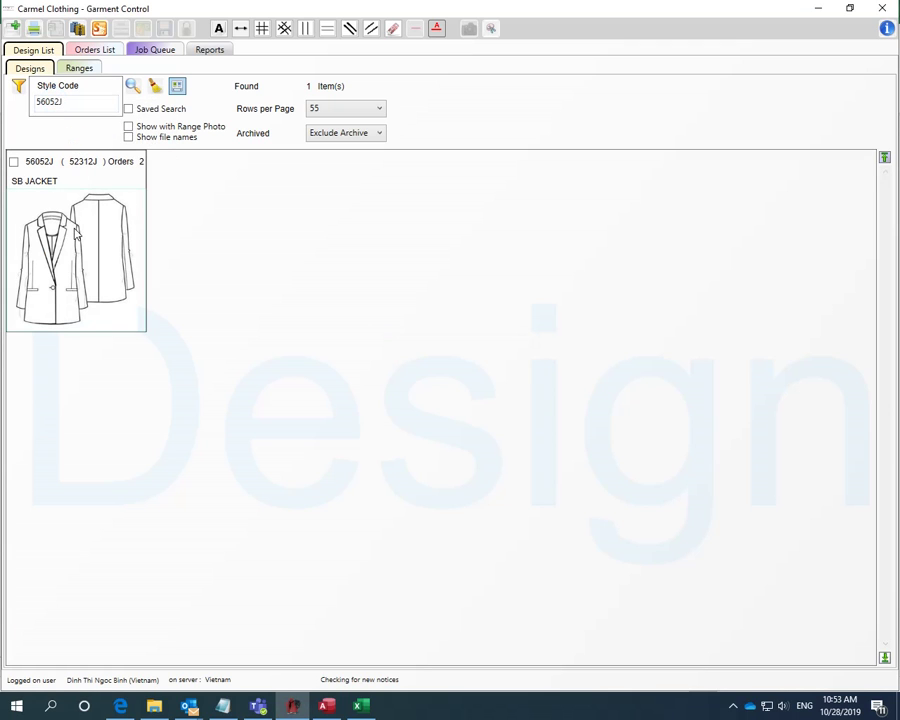
Open design 56052J, generate its design sheet print preview, and create an email with the sheet attached as a PDF
double_click(122, 305)
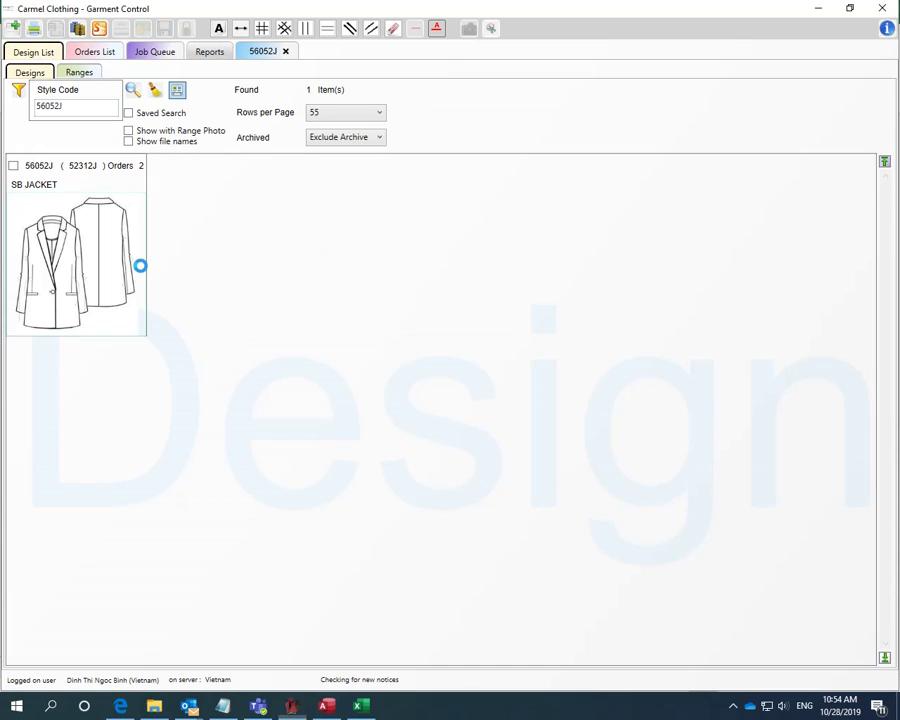
left_click(264, 53)
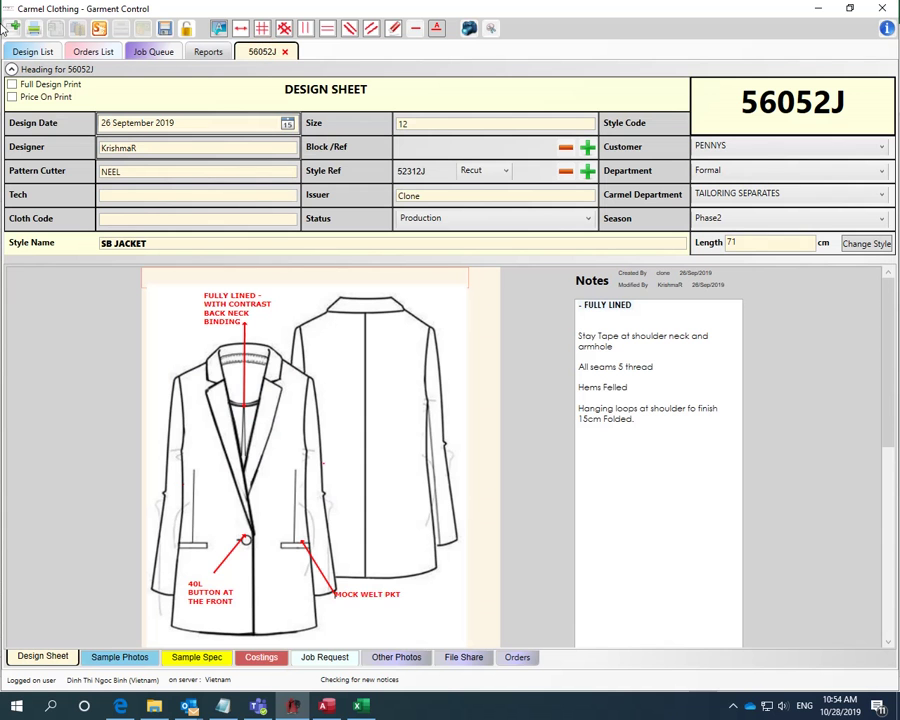
left_click(33, 31)
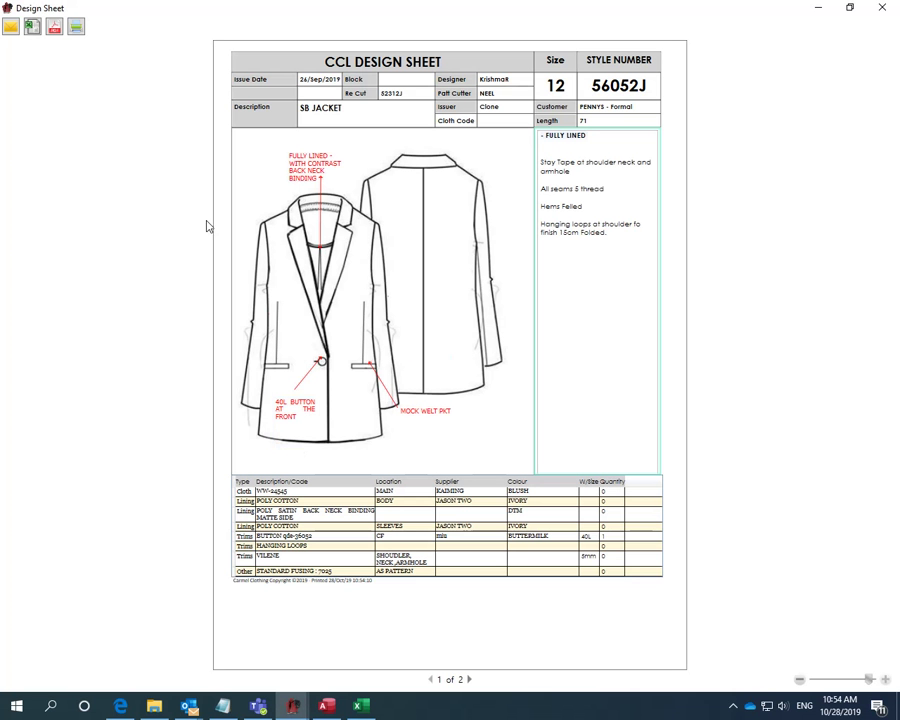
left_click(10, 29)
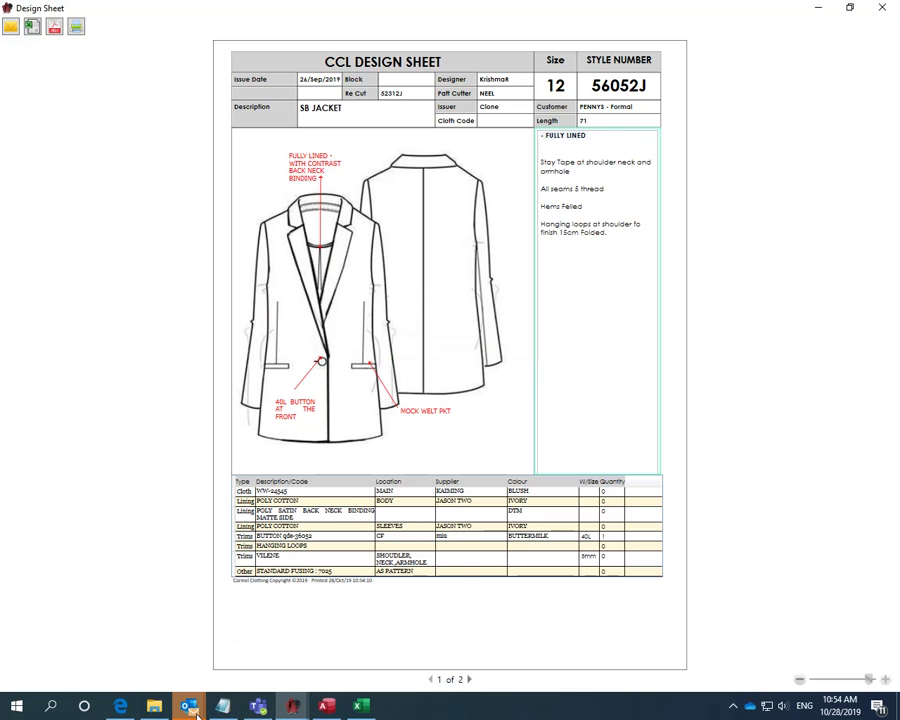
Copy the SB JACKET PDF attachment from the generated Outlook message and close that message without saving
mouse_move(189, 706)
left_click(327, 660)
right_click(105, 238)
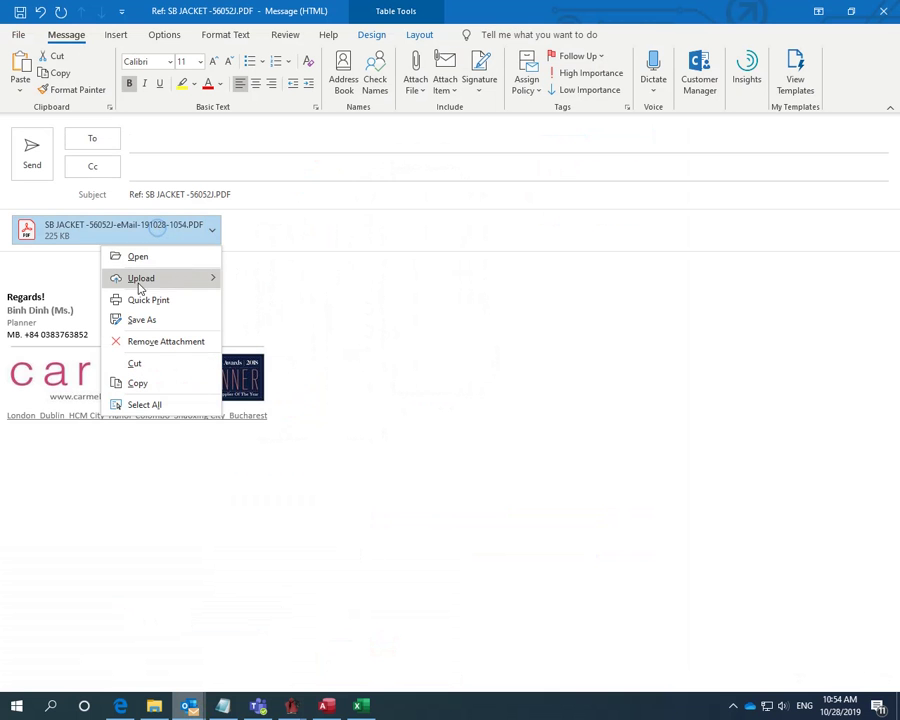
left_click(140, 385)
key("Escape")
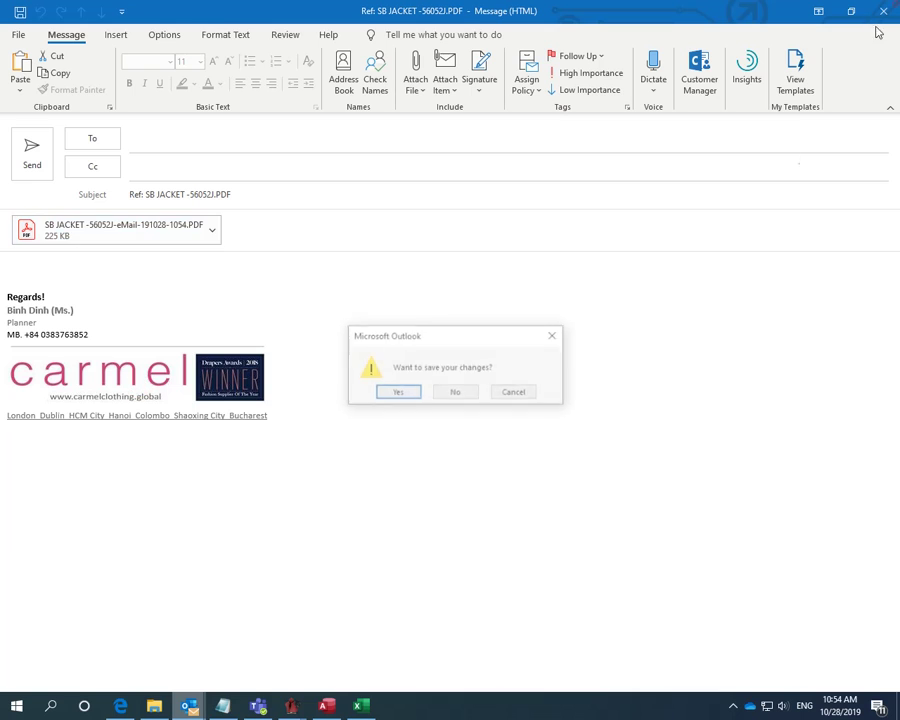
left_click(457, 395)
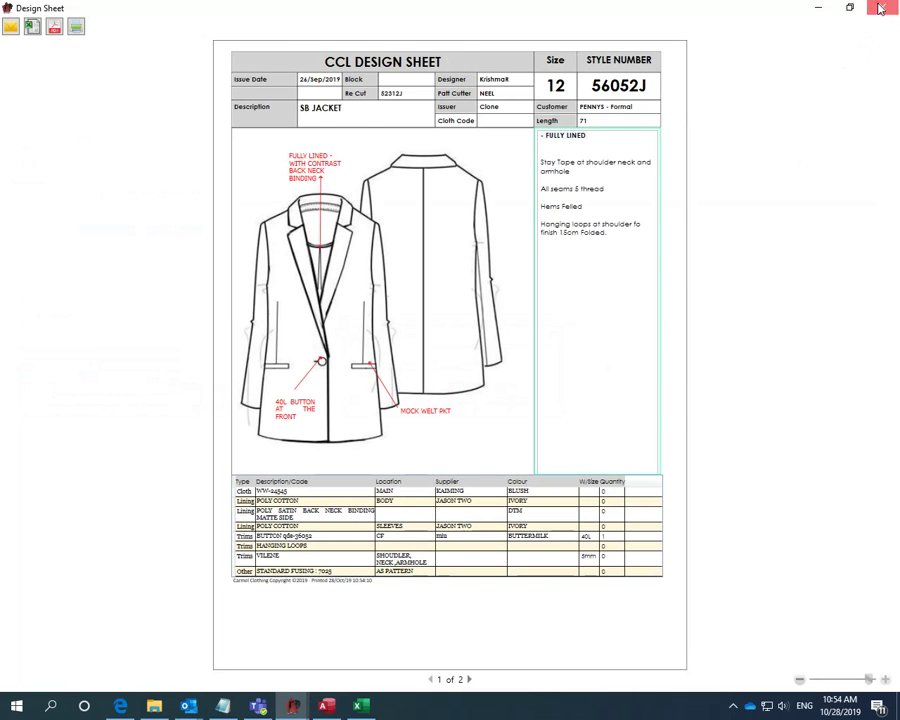
Close the Design Sheet preview and design 56052J without saving changes, and minimize Garment Control
left_click(870, 12)
left_click(286, 53)
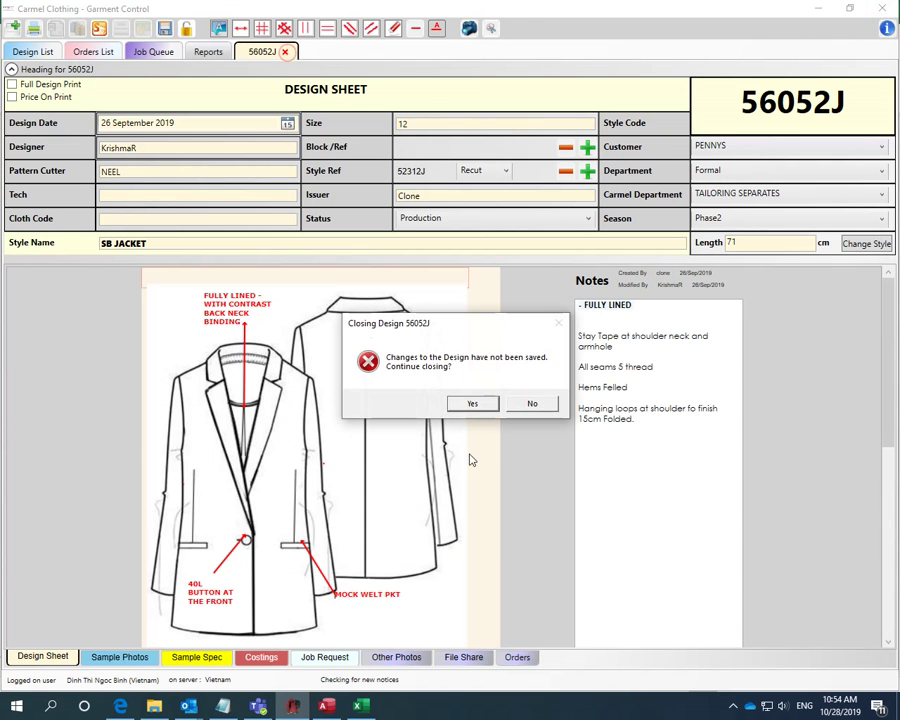
left_click(470, 400)
left_click(819, 12)
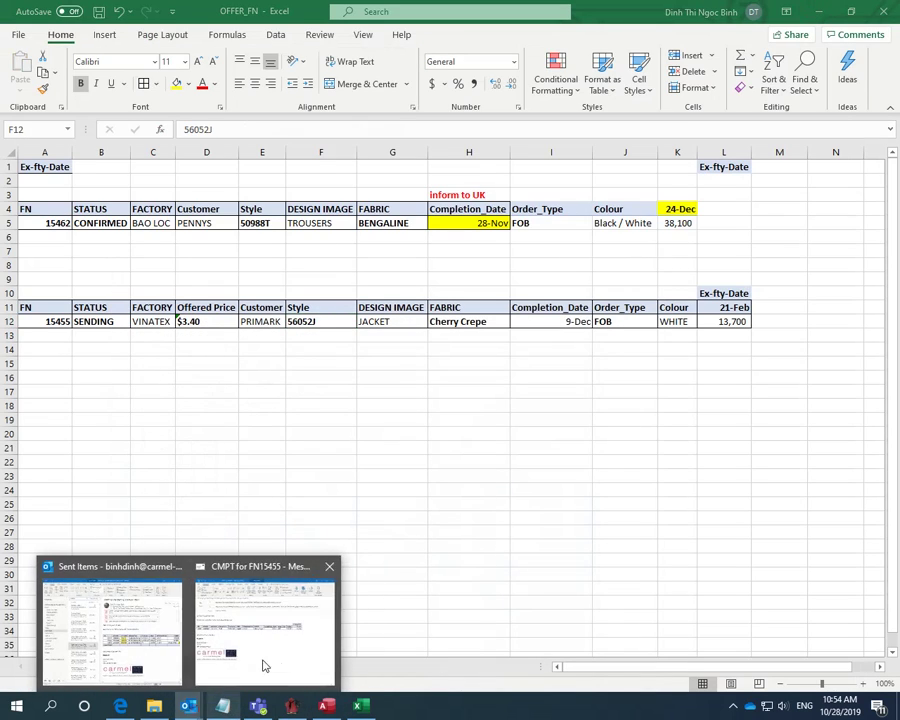
Paste the copied SB JACKET PDF into the CMPT offer email as an attachment
left_click(262, 658)
right_click(135, 241)
left_click(170, 315)
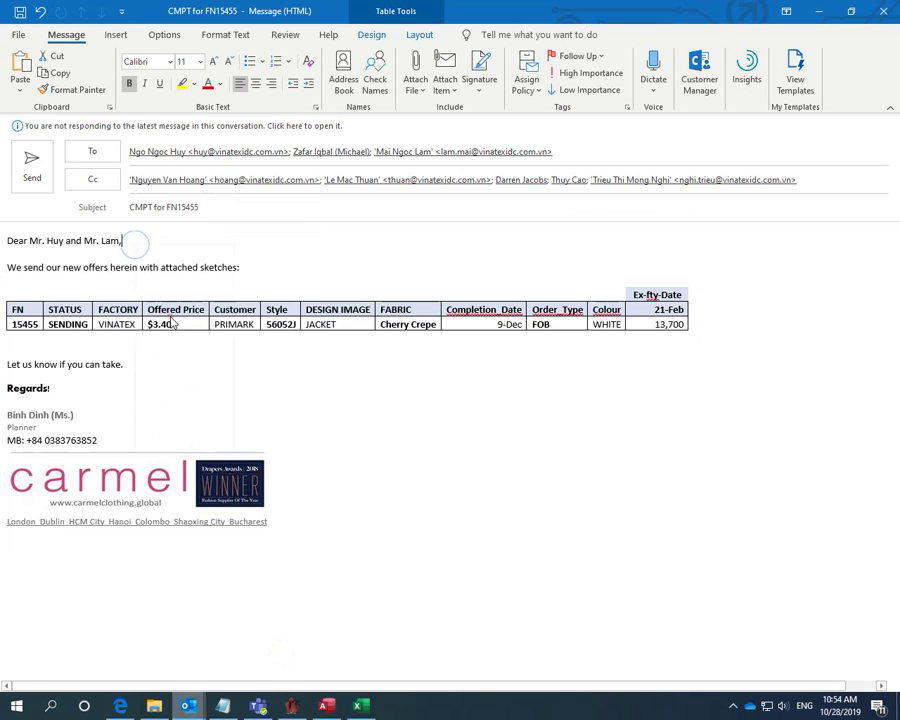
Open the attached design sheet PDF, copy the note "FULLY LINED", and close the PDF
double_click(124, 250)
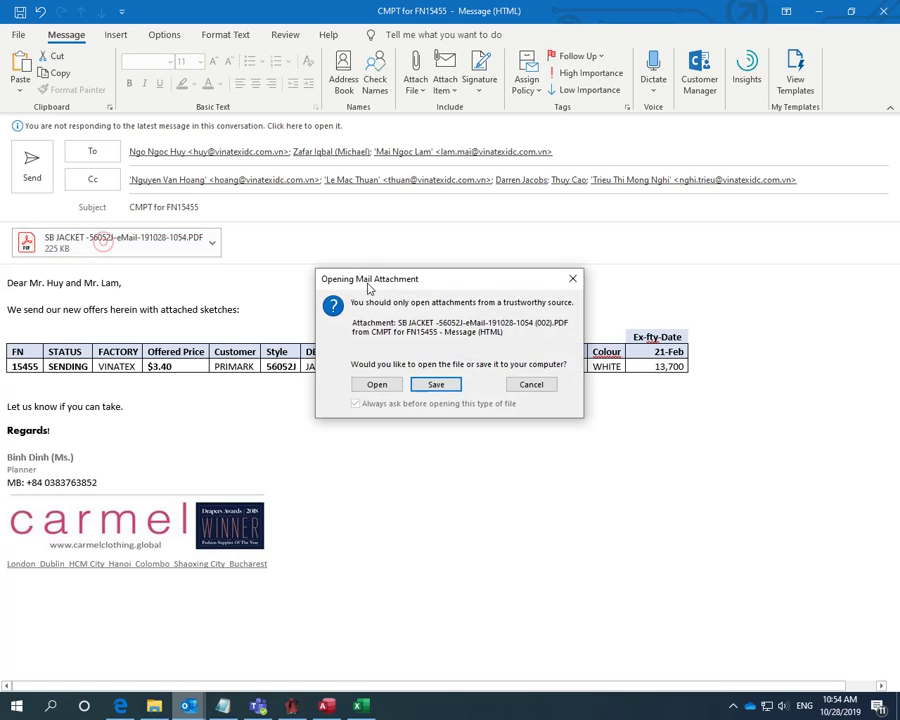
left_click(377, 386)
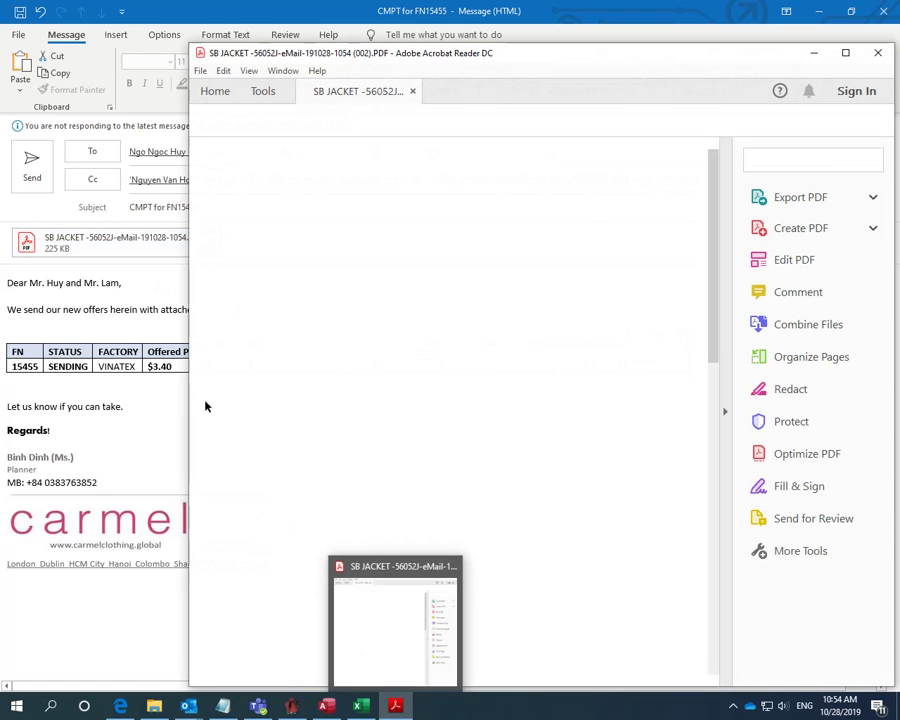
left_click_drag(605, 242, 554, 240)
right_click(566, 243)
left_click(592, 259)
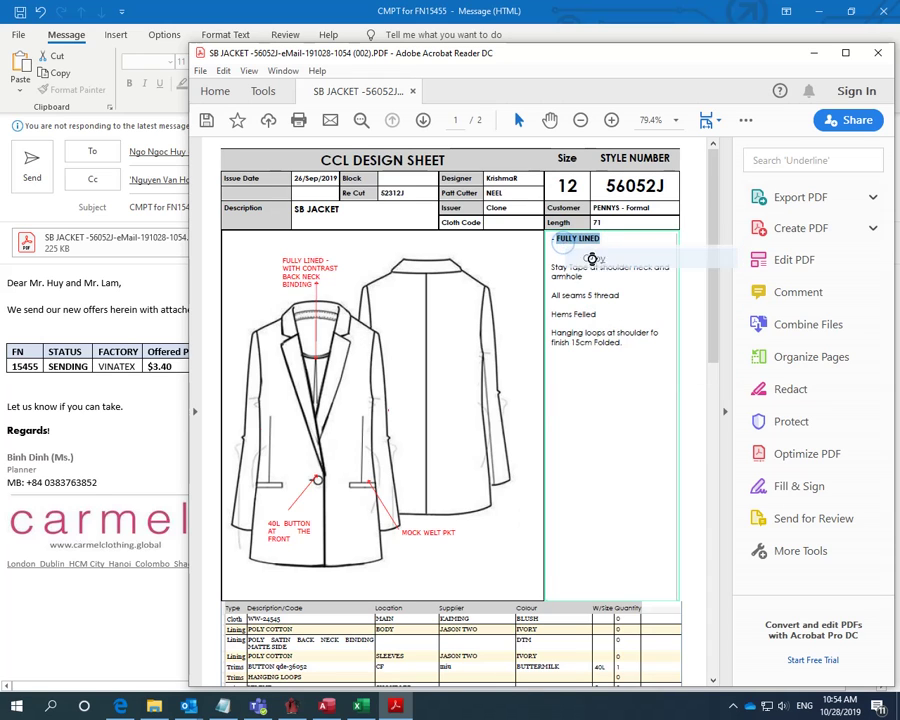
left_click(878, 52)
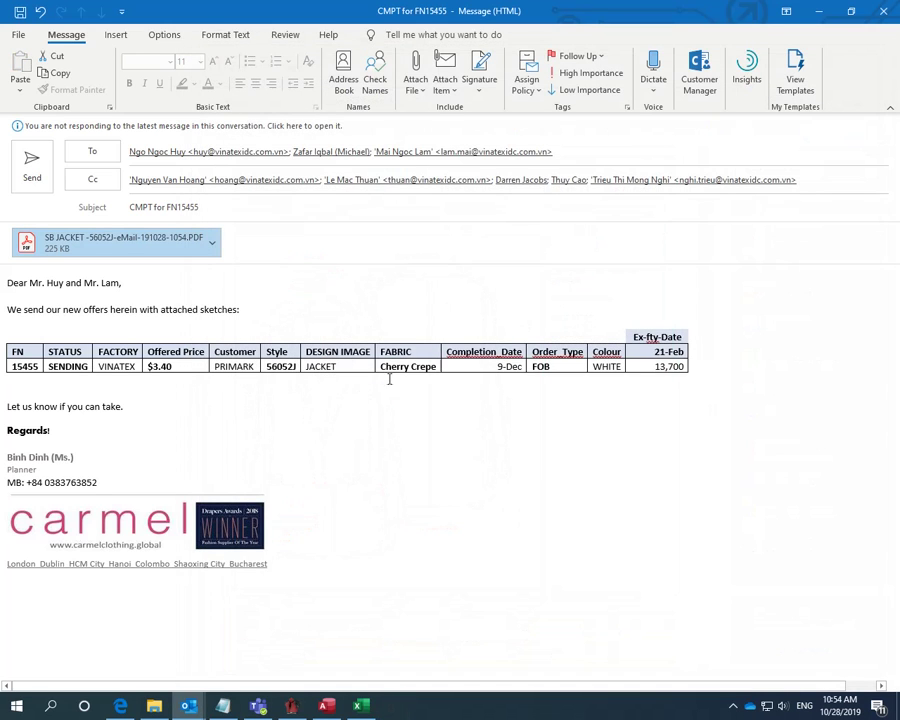
Add "(FULLY LINED)" after the $3.40 offered price in the email's table
left_click(199, 367)
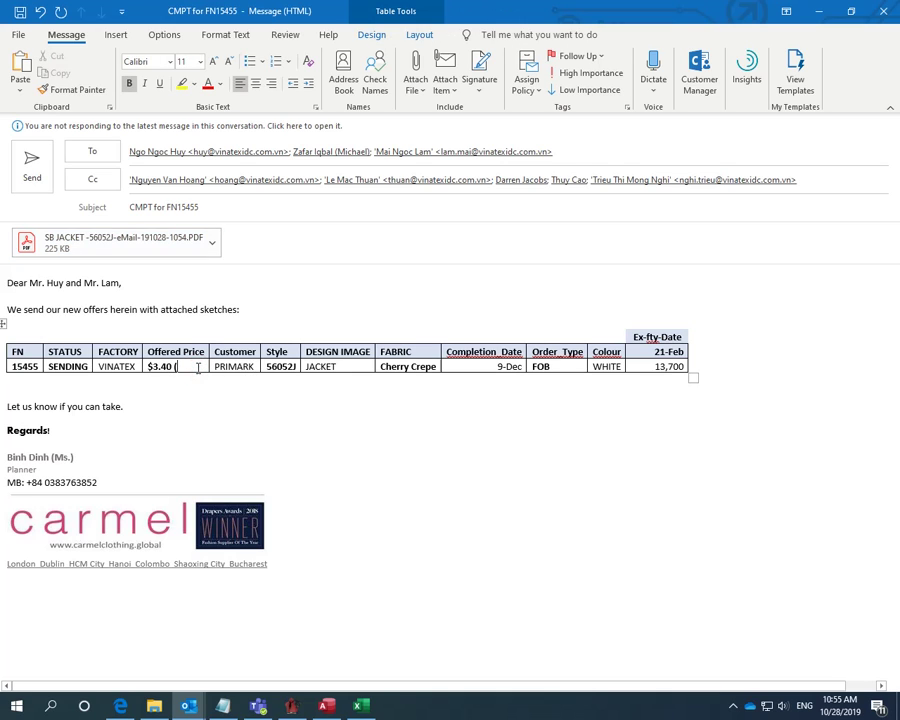
type("(")
key("ctrl+v")
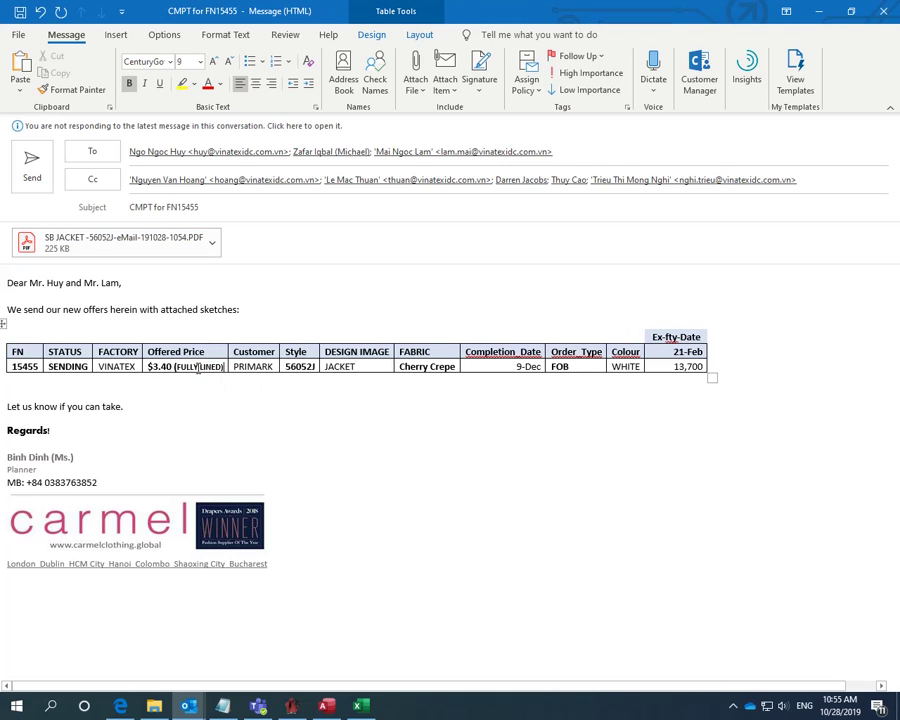
left_click(270, 412)
left_click(124, 382)
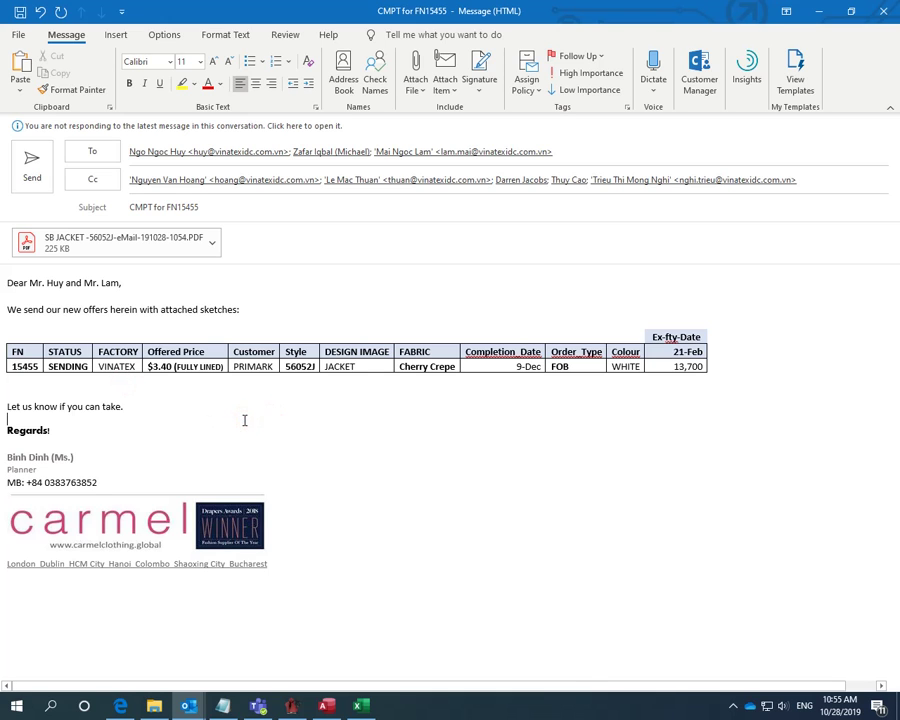
Check the email's completion date and ex-factory date against the Teams chat request and the Fabric Schedule report
left_click(257, 706)
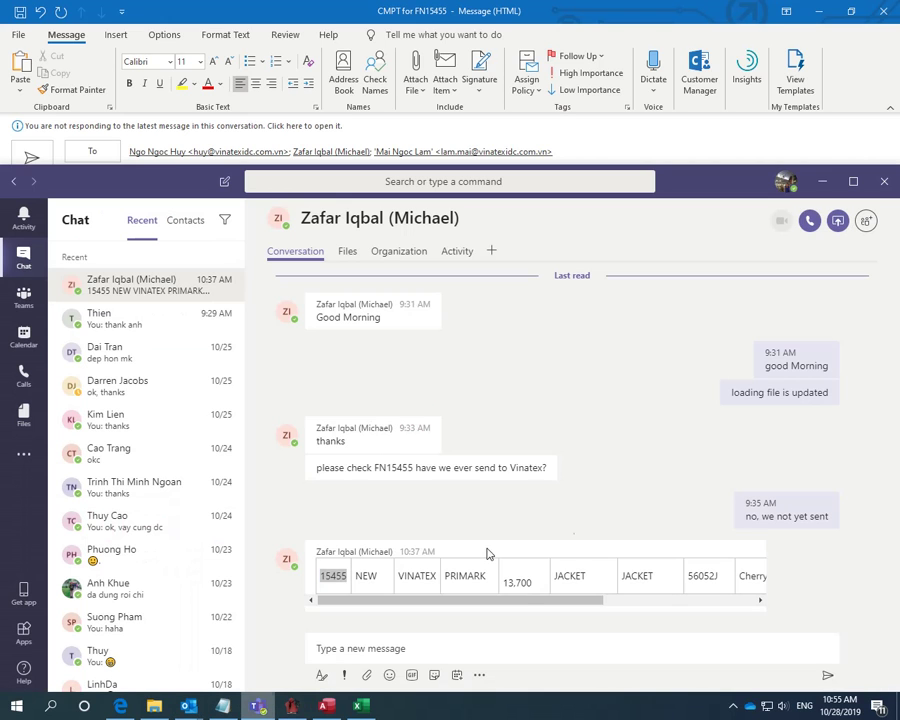
left_click_drag(516, 601, 297, 603)
left_click_drag(566, 603, 719, 625)
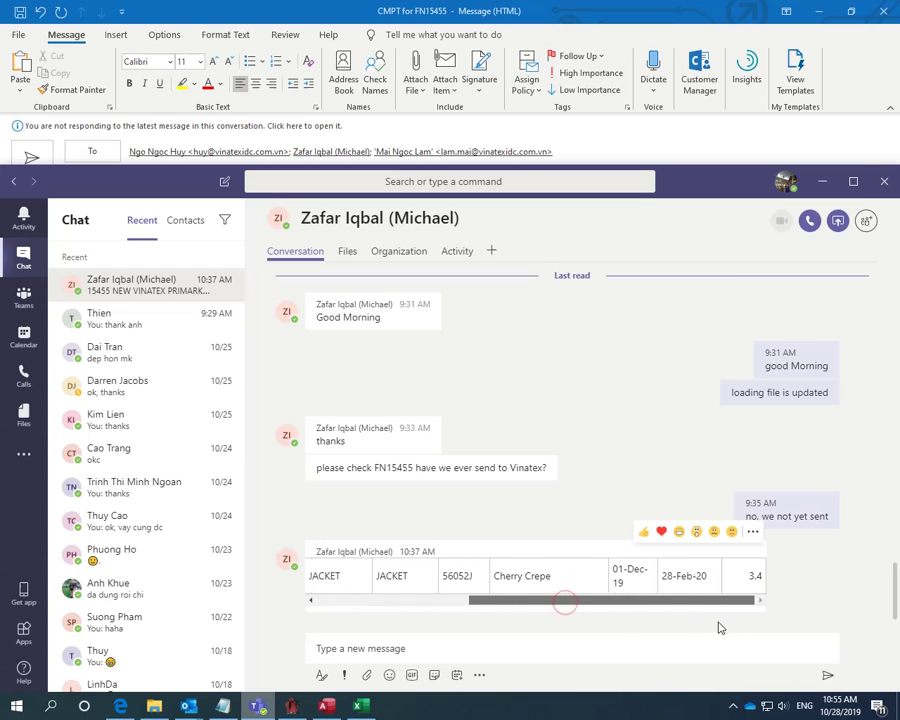
left_click(822, 184)
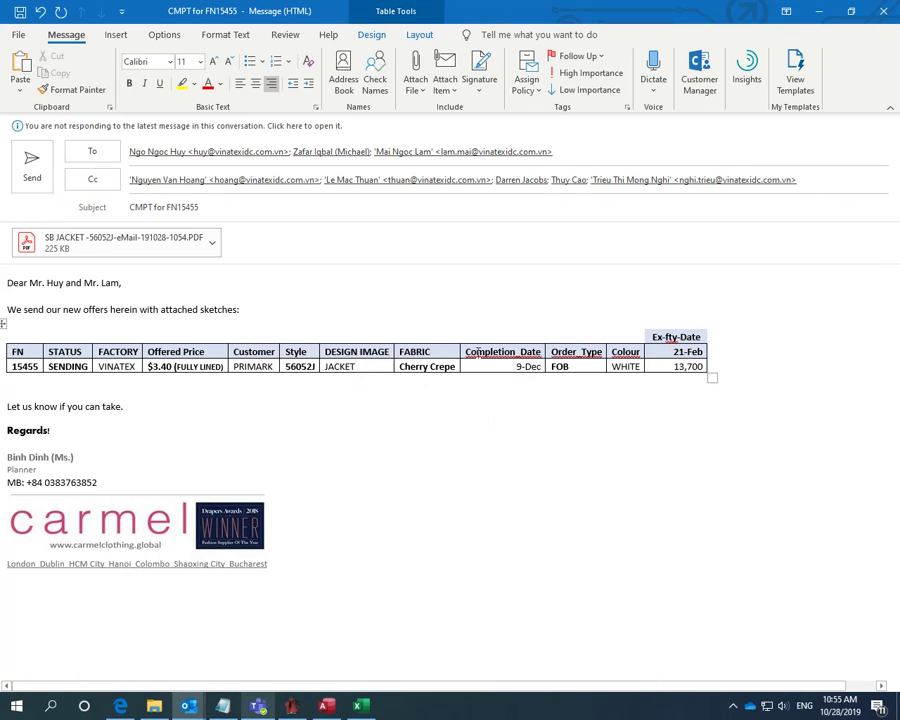
left_click_drag(530, 351, 533, 372)
left_click_drag(682, 352, 684, 368)
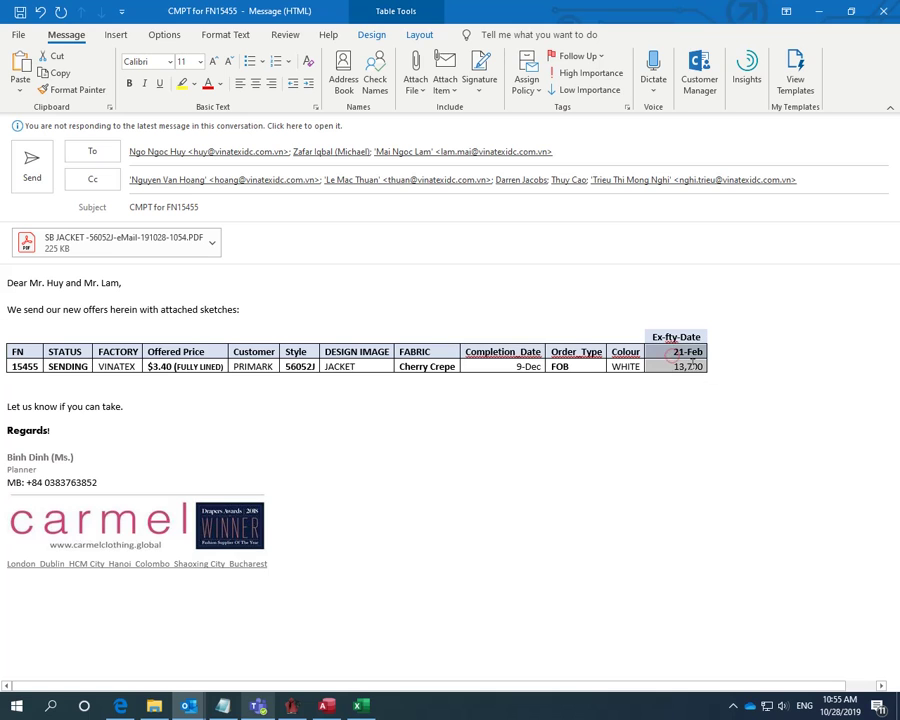
key("alt+Tab")
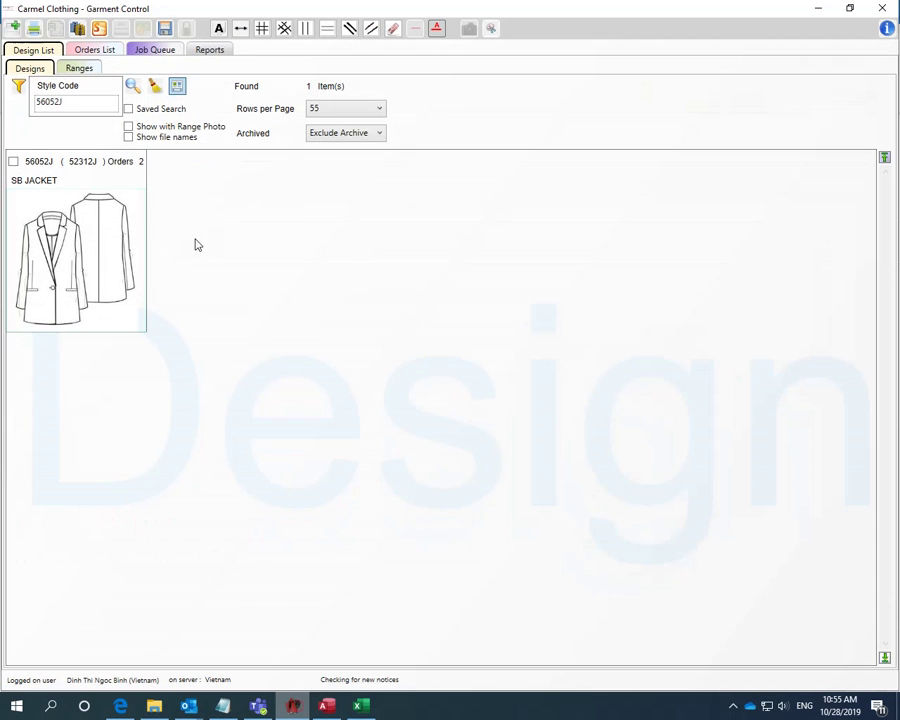
left_click(195, 50)
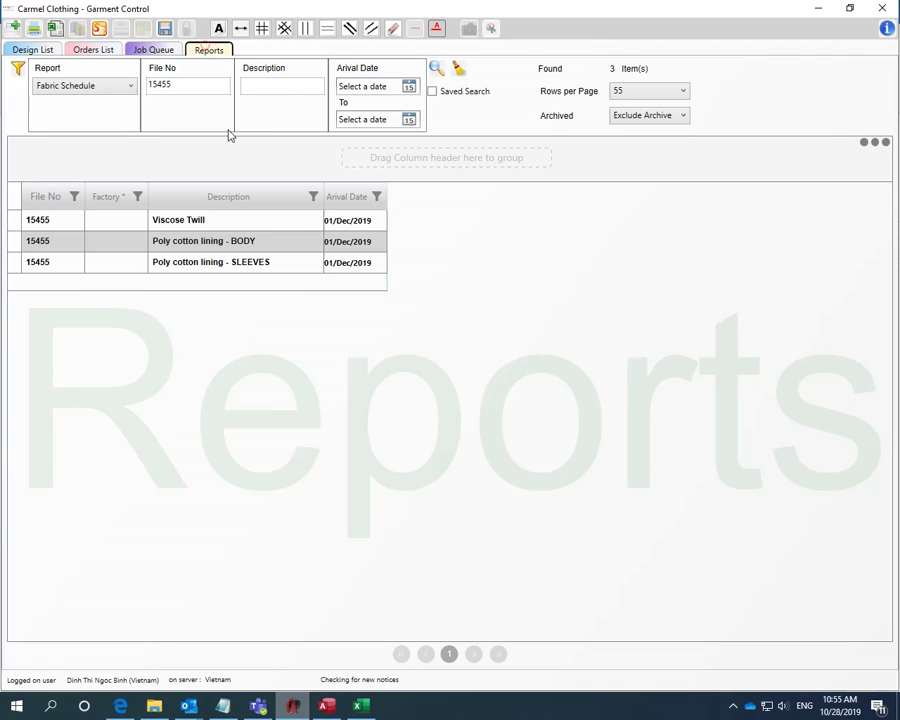
left_click(818, 8)
Send the CMPT offer email to VINATEX
left_click(516, 392)
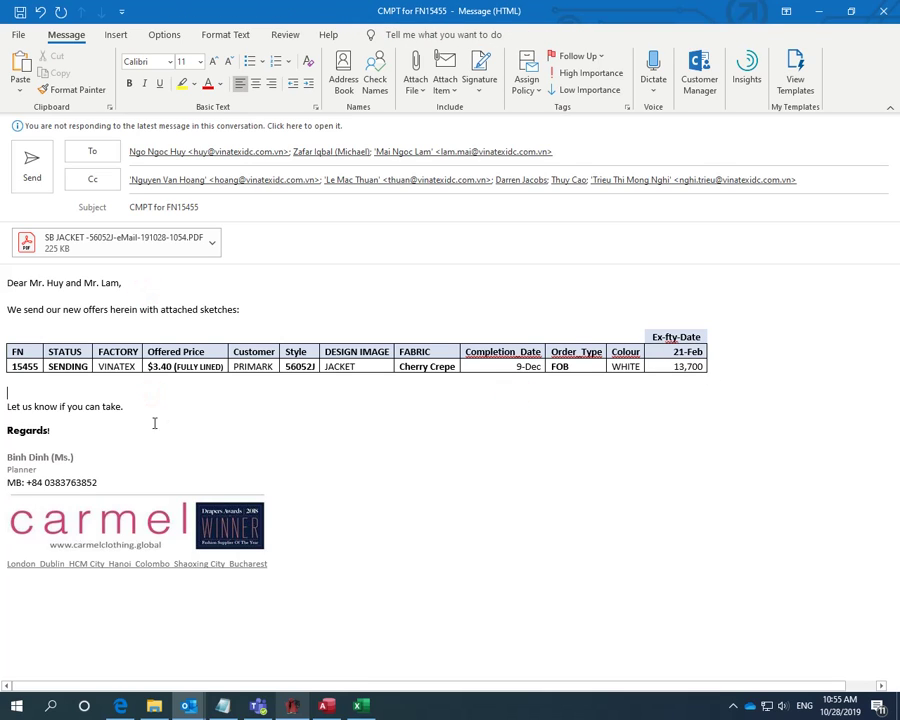
left_click(32, 170)
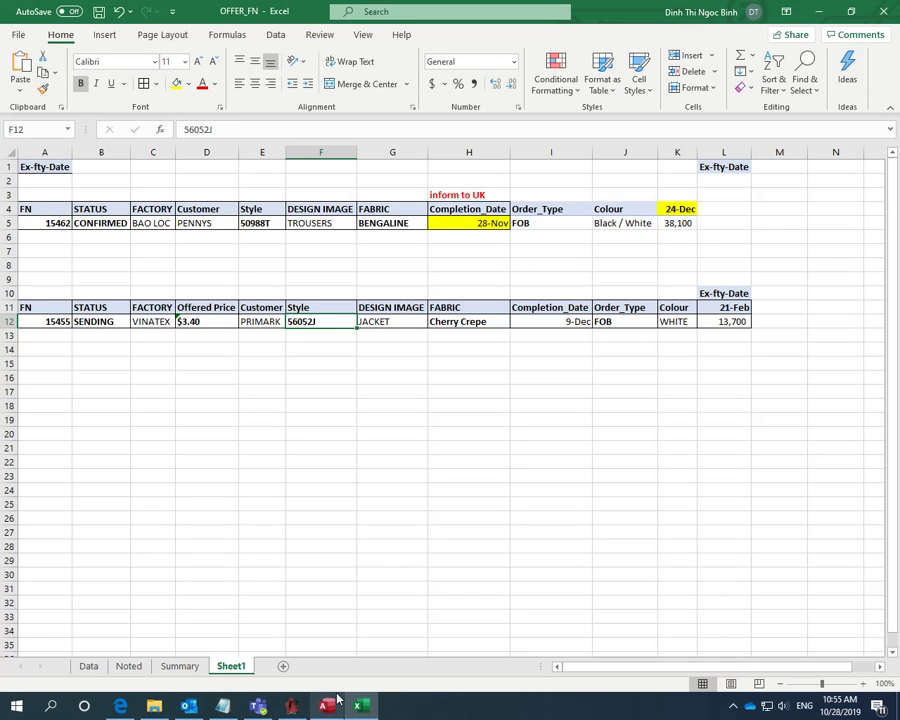
Clear the style value from cell F12 on Sheet1 of the OFFER_FN workbook
key("Delete")
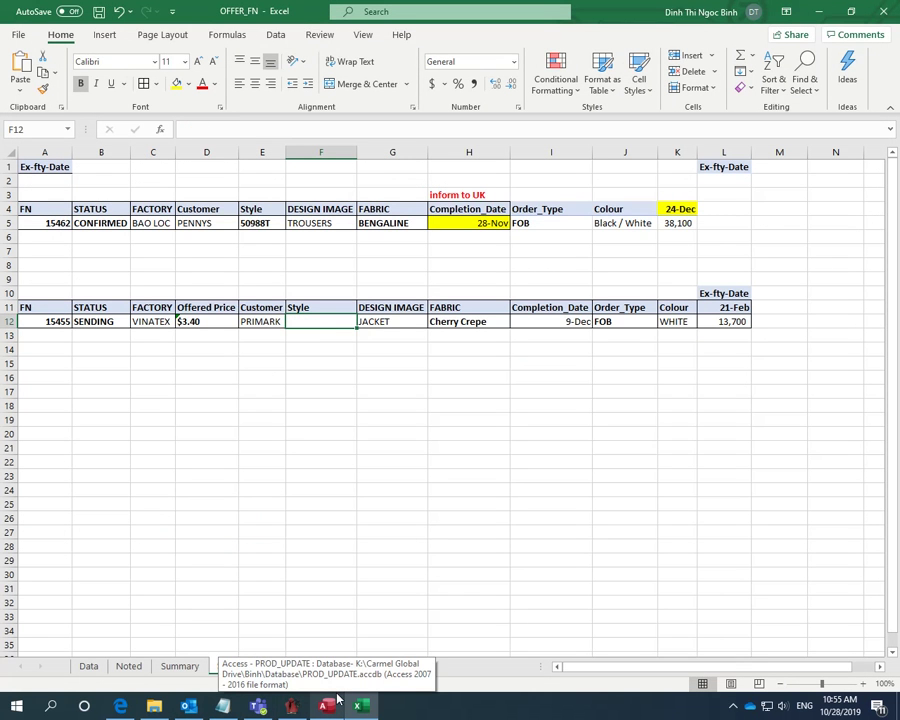